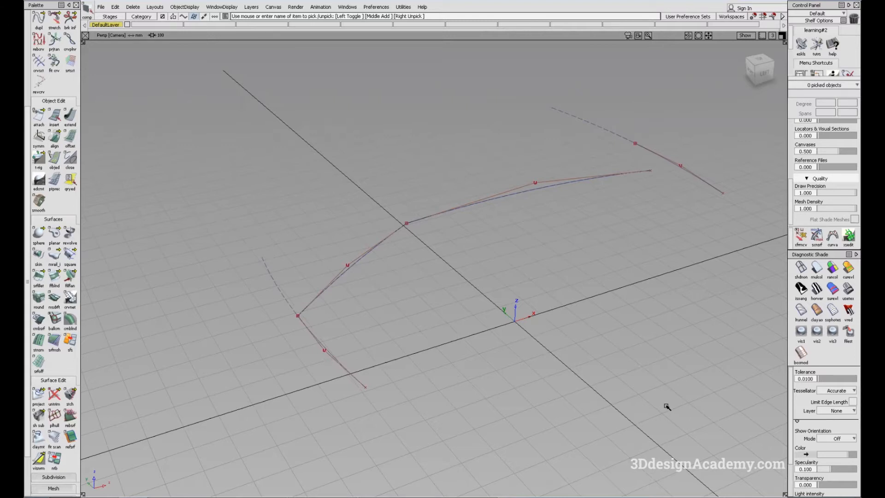
# - Build a Monorail surface with the front cross-section curve as the generation curve and the short sloping curve as the rail
pyautogui.keyDown('alt'); pyautogui.keyDown('shift'); pyautogui.moveTo(394, 360); pyautogui.dragTo(403, 395); pyautogui.keyUp('shift'); pyautogui.keyUp('alt')
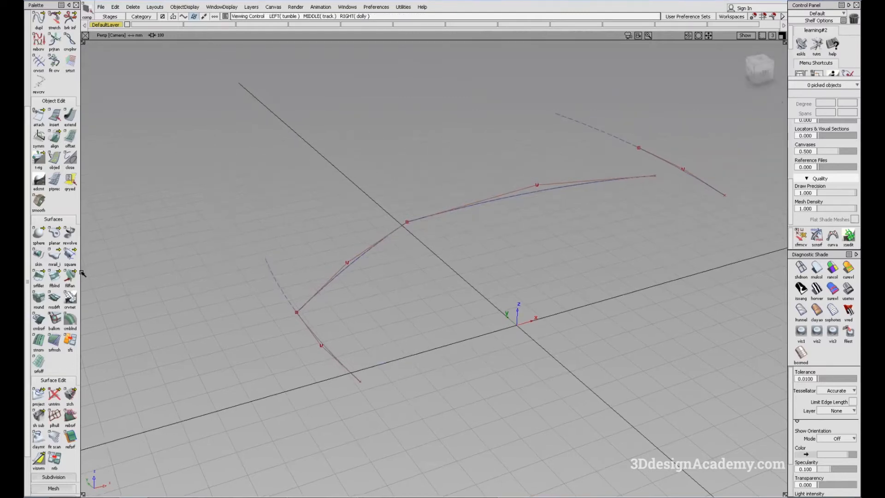
pyautogui.click(57, 257)
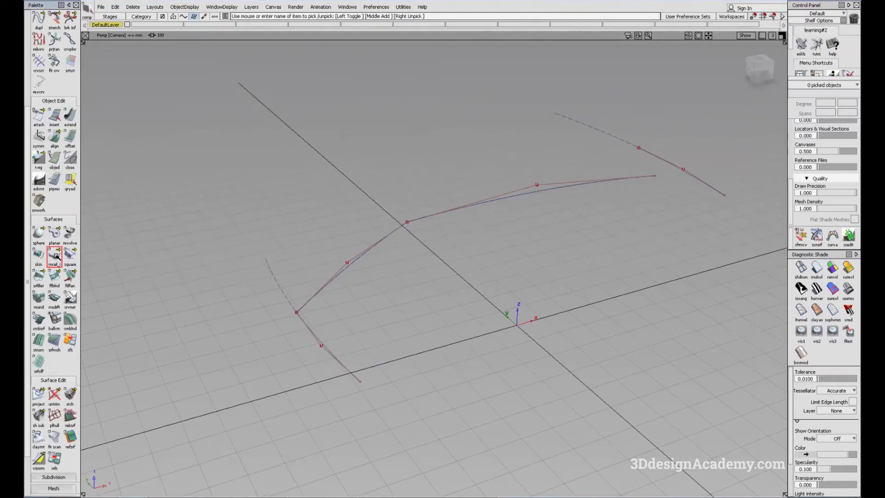
pyautogui.click(311, 333)
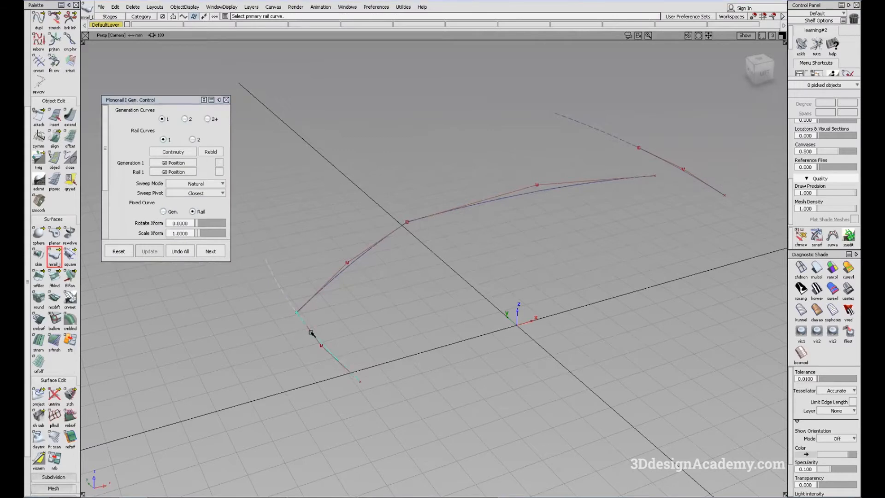
pyautogui.click(338, 275)
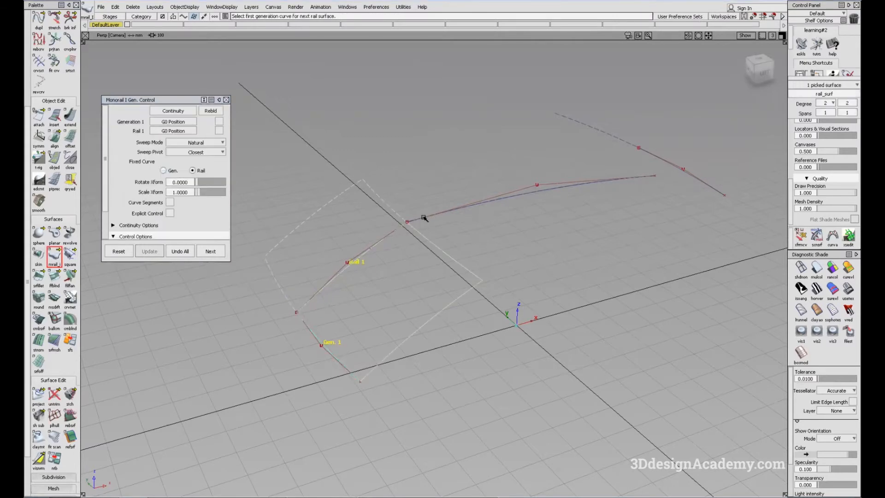
# - Build a second Monorail surface, using the first surface's far edge as the generation curve and the long upper curve as the rail
pyautogui.click(445, 235)
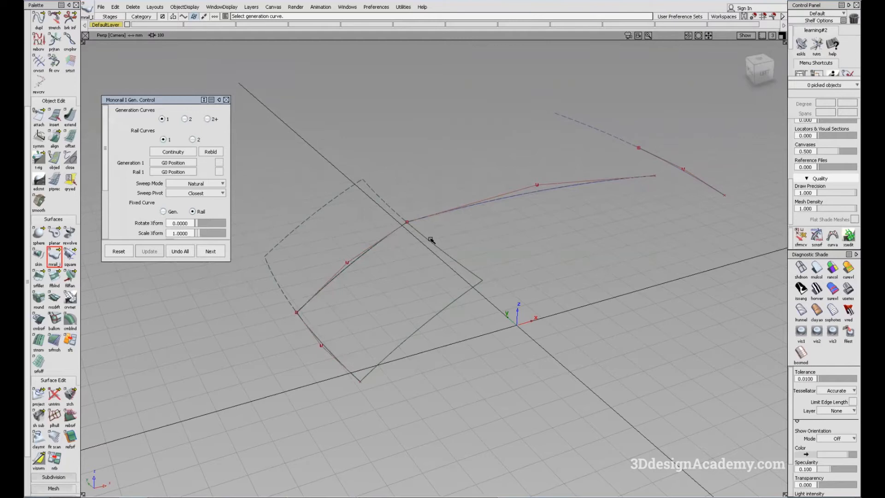
pyautogui.click(431, 242)
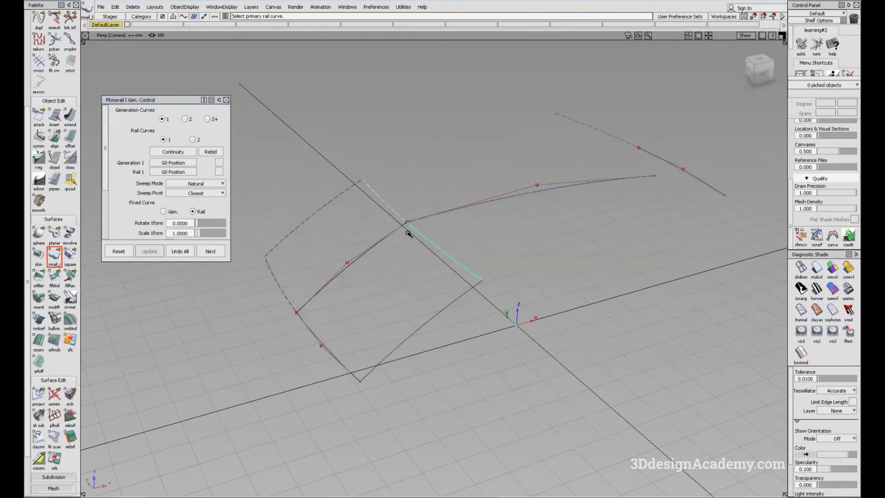
pyautogui.click(463, 208)
pyautogui.keyDown('alt'); pyautogui.keyDown('shift'); pyautogui.moveTo(464, 208); pyautogui.dragTo(470, 262); pyautogui.keyUp('shift'); pyautogui.keyUp('alt')
pyautogui.click(479, 258)
pyautogui.moveTo(458, 296)
pyautogui.keyDown('alt'); pyautogui.keyDown('shift'); pyautogui.mouseDown()
pyautogui.moveTo(438, 276)
pyautogui.moveTo(470, 303)
pyautogui.mouseUp(); pyautogui.keyUp('shift'); pyautogui.keyUp('alt')
pyautogui.keyDown('alt'); pyautogui.keyDown('shift'); pyautogui.moveTo(507, 248); pyautogui.dragTo(476, 260); pyautogui.keyUp('shift'); pyautogui.keyUp('alt')
pyautogui.keyDown('alt'); pyautogui.keyDown('shift'); pyautogui.moveTo(345, 330); pyautogui.dragTo(383, 323); pyautogui.keyUp('shift'); pyautogui.keyUp('alt')
pyautogui.keyDown('alt'); pyautogui.keyDown('shift'); pyautogui.moveTo(384, 322); pyautogui.dragTo(418, 288, button='right'); pyautogui.keyUp('shift'); pyautogui.keyUp('alt')
pyautogui.press('Escape')
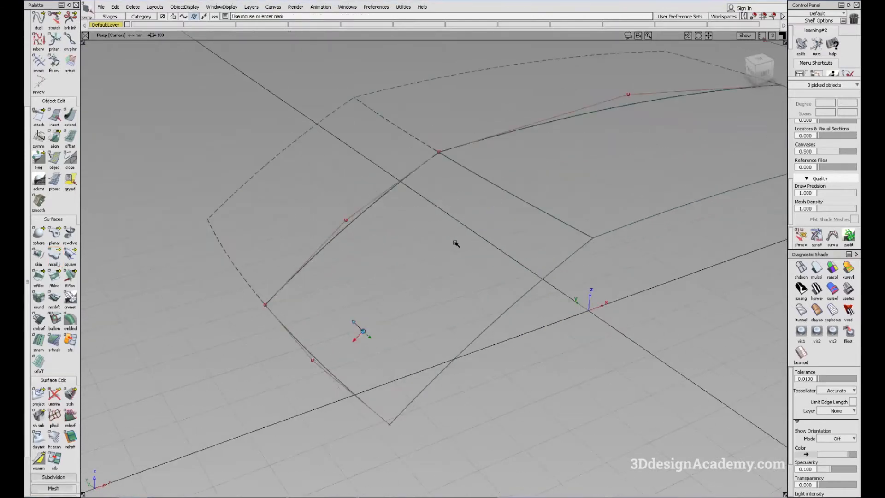
# - Select the short sloping rail curve and examine from several angles which surfaces depend on it
pyautogui.keyDown('alt'); pyautogui.keyDown('shift'); pyautogui.moveTo(392, 300); pyautogui.dragTo(366, 315); pyautogui.keyUp('shift'); pyautogui.keyUp('alt')
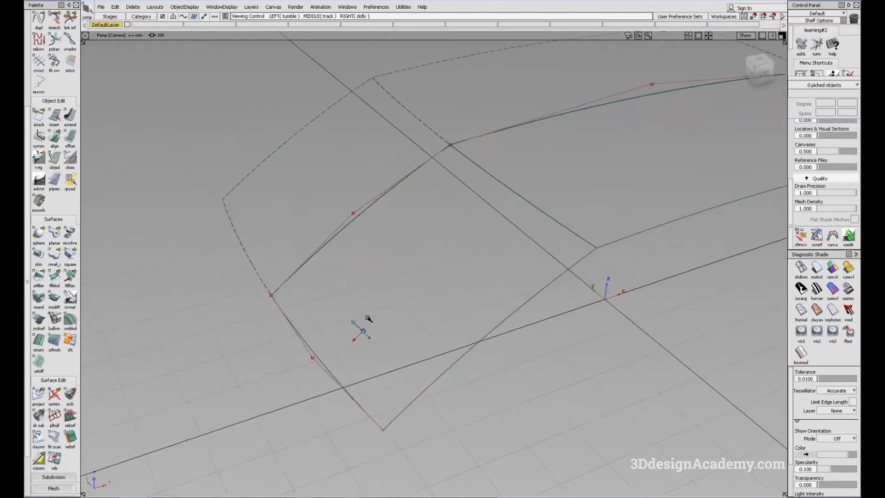
pyautogui.keyDown('alt'); pyautogui.keyDown('shift'); pyautogui.moveTo(325, 333); pyautogui.dragTo(351, 286); pyautogui.keyUp('shift'); pyautogui.keyUp('alt')
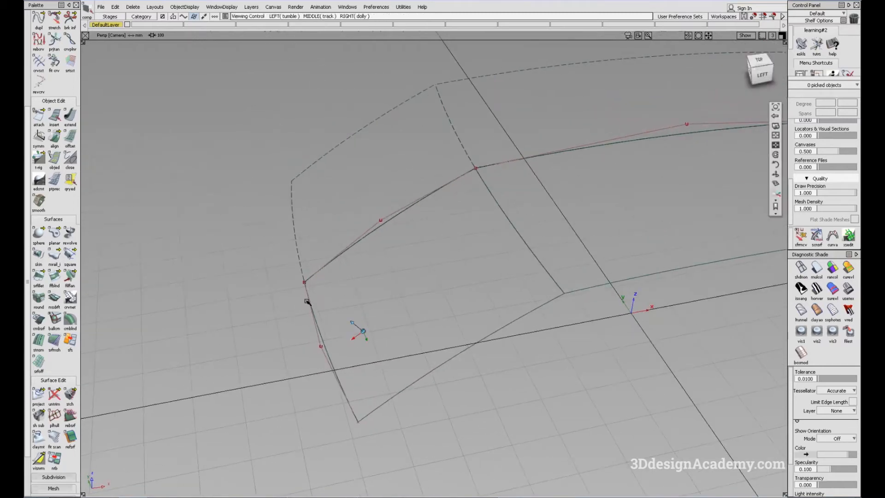
pyautogui.keyDown('alt'); pyautogui.keyDown('shift'); pyautogui.moveTo(312, 305); pyautogui.dragTo(358, 297); pyautogui.keyUp('shift'); pyautogui.keyUp('alt')
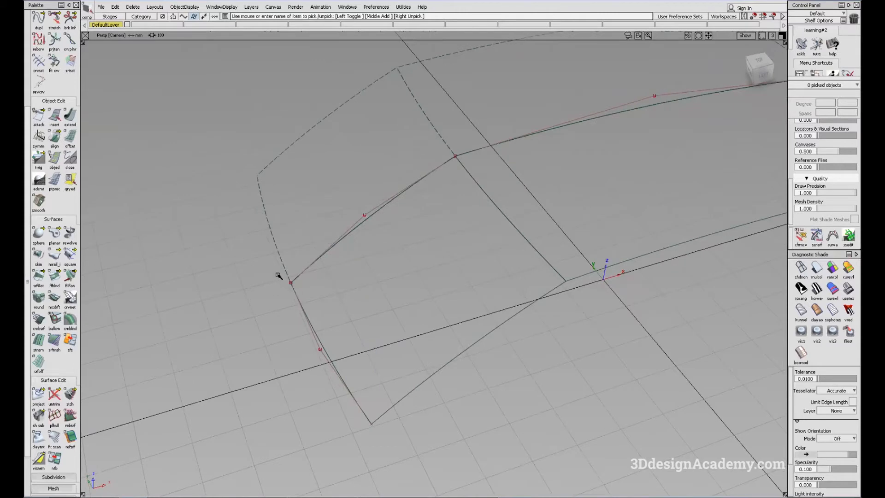
pyautogui.keyDown('alt'); pyautogui.keyDown('shift'); pyautogui.moveTo(321, 333); pyautogui.dragTo(346, 243); pyautogui.keyUp('shift'); pyautogui.keyUp('alt')
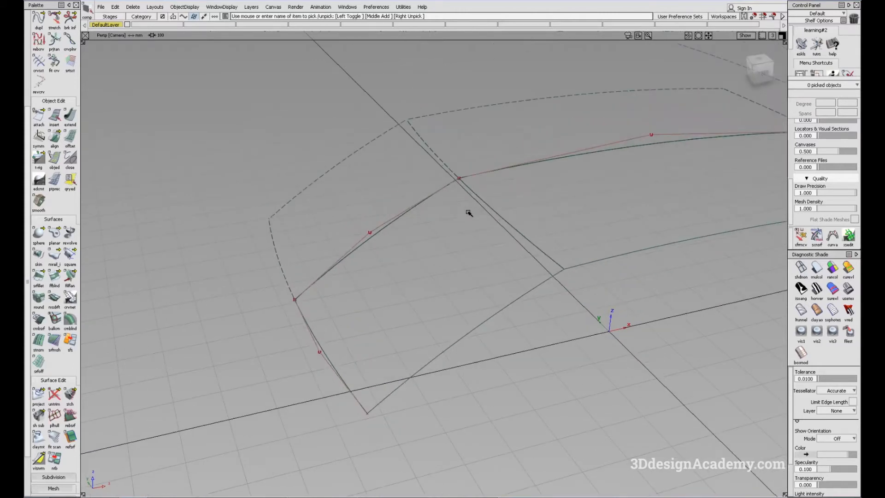
pyautogui.moveTo(484, 233)
pyautogui.keyDown('alt'); pyautogui.keyDown('shift'); pyautogui.mouseDown()
pyautogui.moveTo(381, 246)
pyautogui.moveTo(329, 137)
pyautogui.mouseUp(); pyautogui.keyUp('shift'); pyautogui.keyUp('alt')
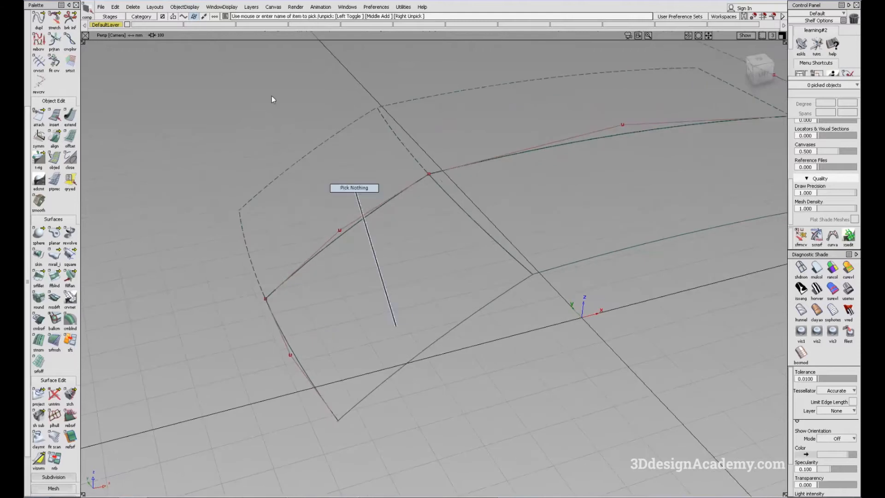
pyautogui.moveTo(373, 192); pyautogui.dragTo(382, 237)
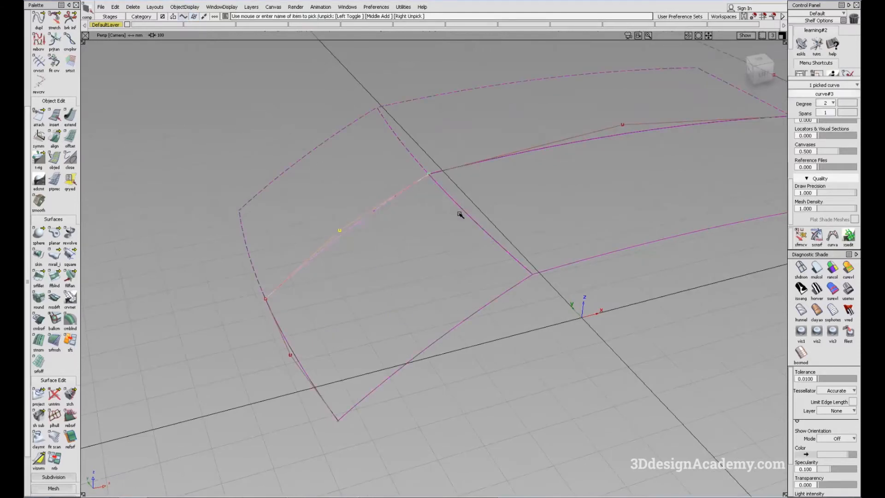
pyautogui.keyDown('alt'); pyautogui.keyDown('shift'); pyautogui.moveTo(395, 258); pyautogui.dragTo(395, 241); pyautogui.keyUp('shift'); pyautogui.keyUp('alt')
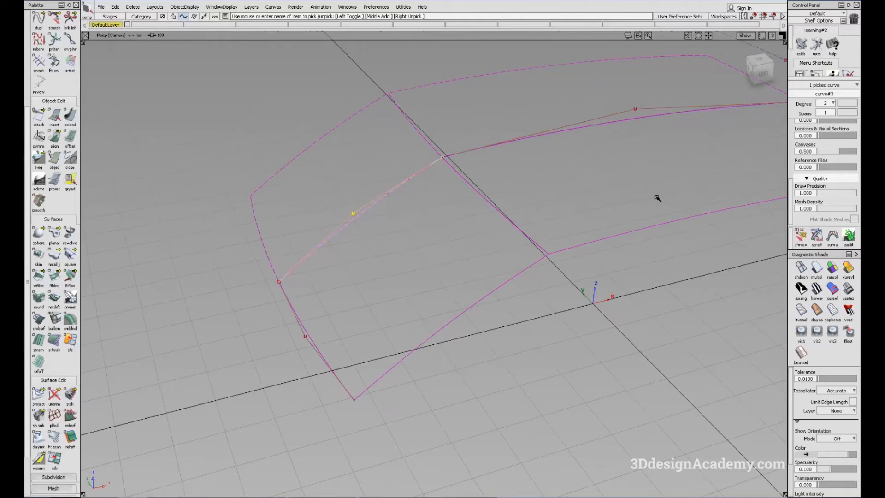
pyautogui.keyDown('alt'); pyautogui.keyDown('shift'); pyautogui.moveTo(430, 229); pyautogui.dragTo(461, 232); pyautogui.keyUp('shift'); pyautogui.keyUp('alt')
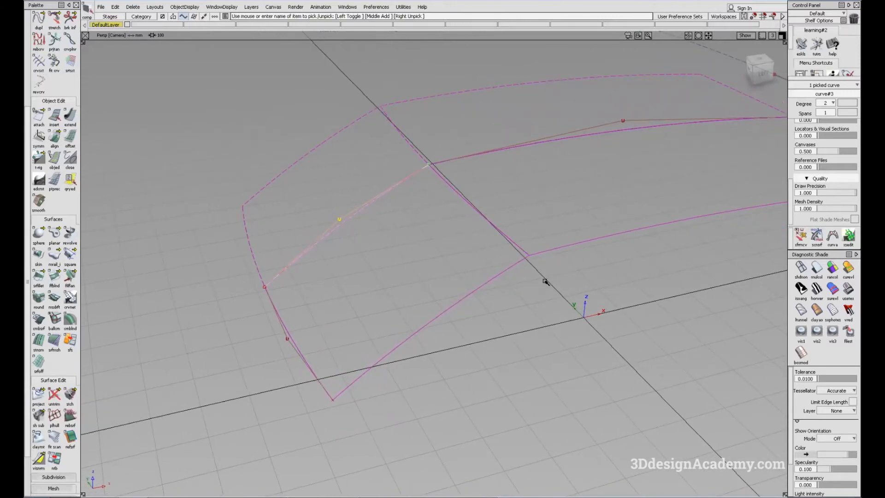
pyautogui.keyDown('alt'); pyautogui.keyDown('shift'); pyautogui.moveTo(479, 257); pyautogui.dragTo(176, 156); pyautogui.keyUp('shift'); pyautogui.keyUp('alt')
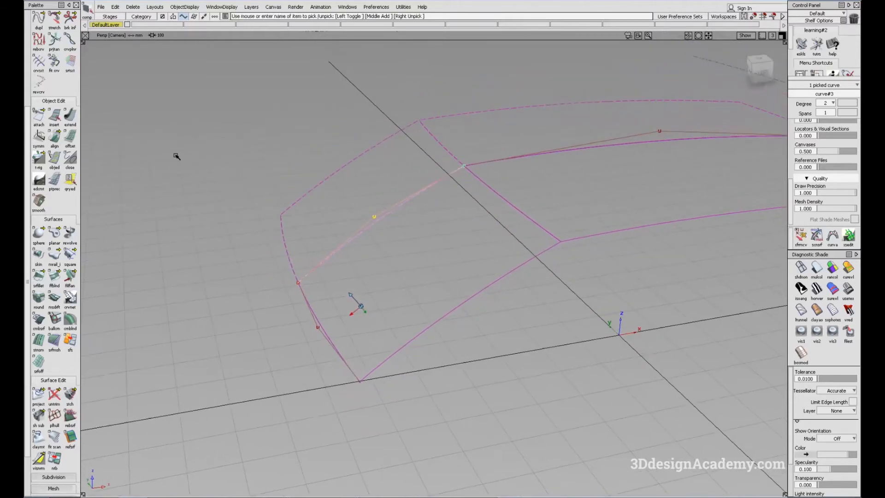
pyautogui.click(57, 21)
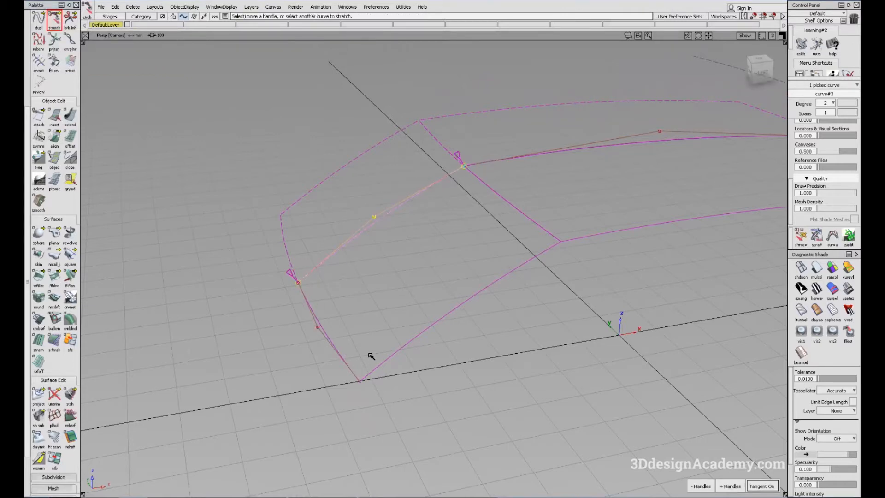
pyautogui.click(278, 376)
pyautogui.keyDown('alt'); pyautogui.keyDown('shift'); pyautogui.moveTo(314, 298); pyautogui.dragTo(300, 312, button='middle'); pyautogui.keyUp('shift'); pyautogui.keyUp('alt')
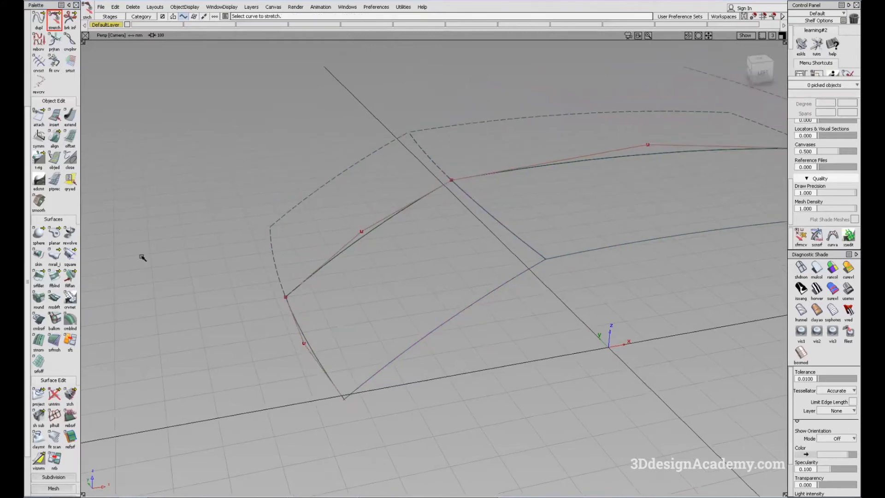
# - Move the control vertex at the lower end of the front cross-section curve
pyautogui.keyDown('ctrl'); pyautogui.keyDown('shift'); pyautogui.moveTo(304, 399); pyautogui.dragTo(336, 396); pyautogui.keyUp('shift'); pyautogui.keyUp('ctrl')
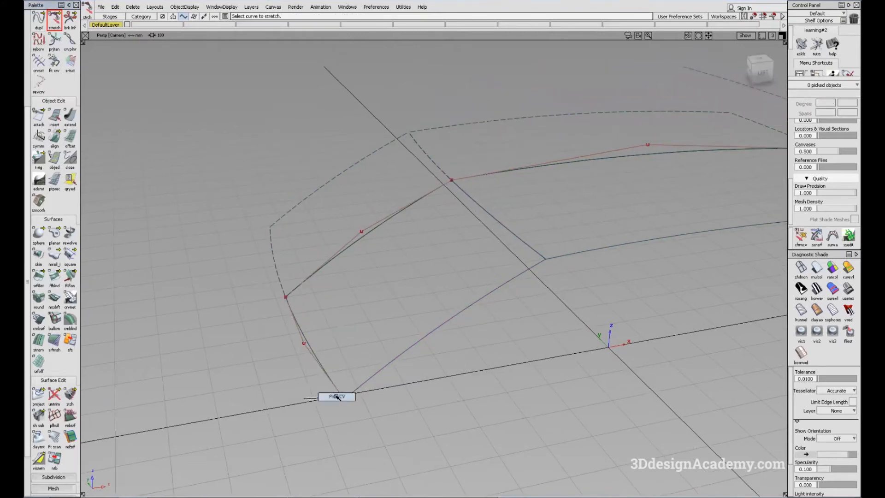
pyautogui.click(351, 396)
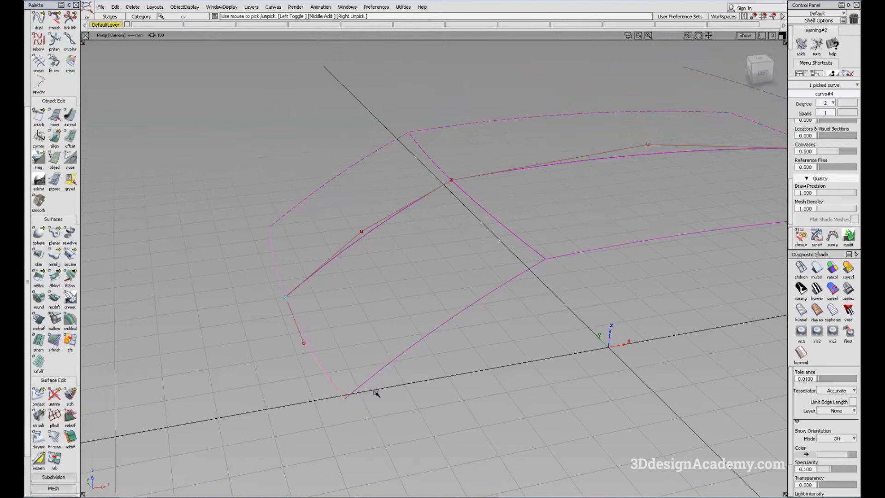
pyautogui.press('w')
pyautogui.moveTo(368, 400); pyautogui.dragTo(378, 398)
pyautogui.keyDown('alt'); pyautogui.keyDown('shift'); pyautogui.moveTo(506, 285); pyautogui.dragTo(538, 253); pyautogui.keyUp('shift'); pyautogui.keyUp('alt')
pyautogui.hotkey('ctrl', 'shift', 'n')
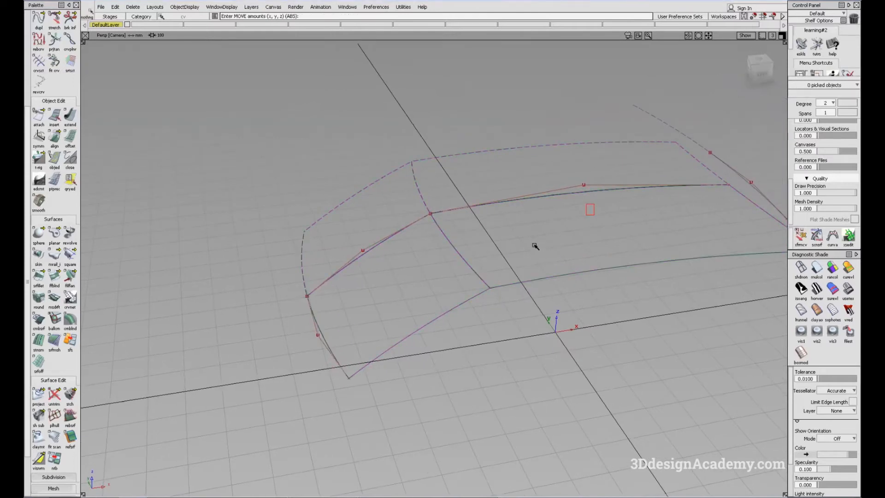
# - Select the first rail surface, examine its history link to the neighbouring surface, and clear the selection
pyautogui.click(431, 300)
pyautogui.keyDown('alt'); pyautogui.keyDown('shift'); pyautogui.moveTo(394, 316); pyautogui.dragTo(335, 366); pyautogui.keyUp('shift'); pyautogui.keyUp('alt')
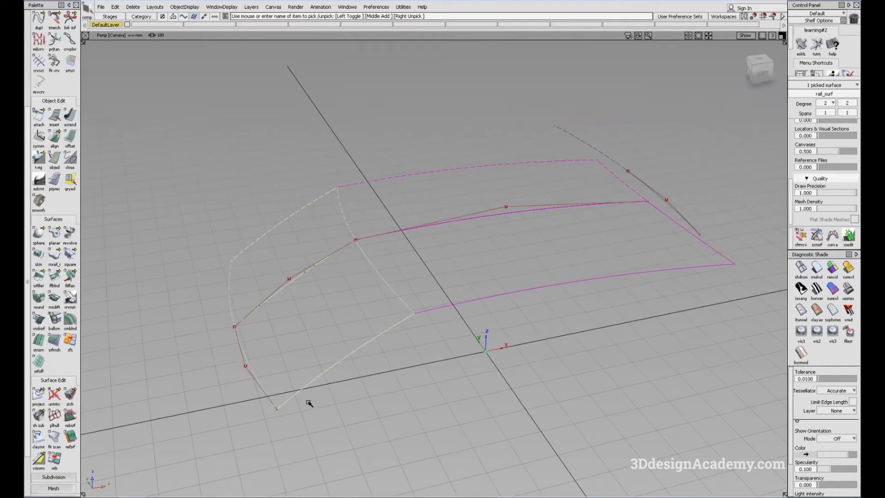
pyautogui.keyDown('alt'); pyautogui.keyDown('shift'); pyautogui.moveTo(332, 310); pyautogui.dragTo(456, 261); pyautogui.keyUp('shift'); pyautogui.keyUp('alt')
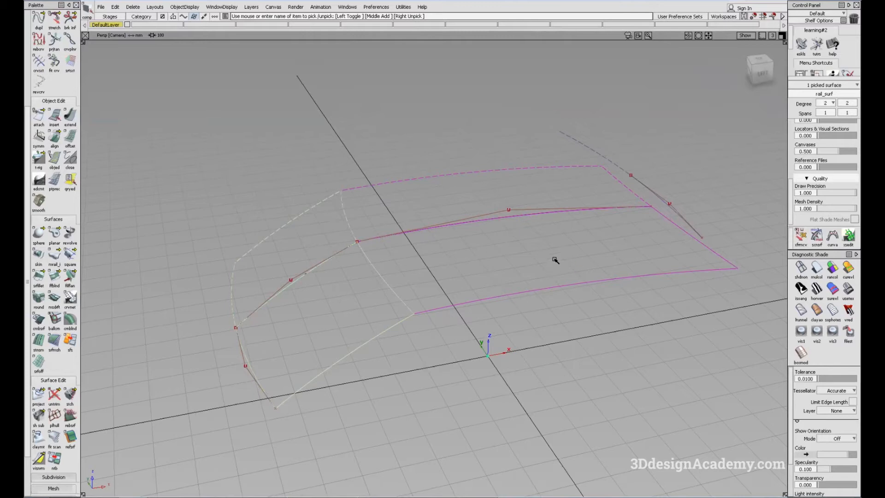
pyautogui.keyDown('alt'); pyautogui.keyDown('shift'); pyautogui.moveTo(514, 288); pyautogui.dragTo(442, 316); pyautogui.keyUp('shift'); pyautogui.keyUp('alt')
pyautogui.keyDown('ctrl'); pyautogui.keyDown('shift'); pyautogui.moveTo(412, 233); pyautogui.dragTo(372, 292); pyautogui.keyUp('shift'); pyautogui.keyUp('ctrl')
pyautogui.click(367, 345)
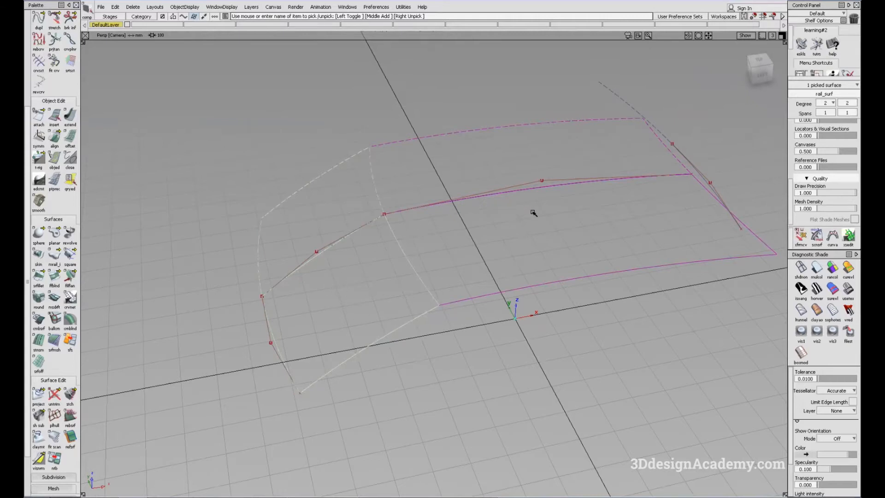
pyautogui.keyDown('ctrl'); pyautogui.keyDown('shift'); pyautogui.moveTo(399, 357); pyautogui.dragTo(379, 307); pyautogui.keyUp('shift'); pyautogui.keyUp('ctrl')
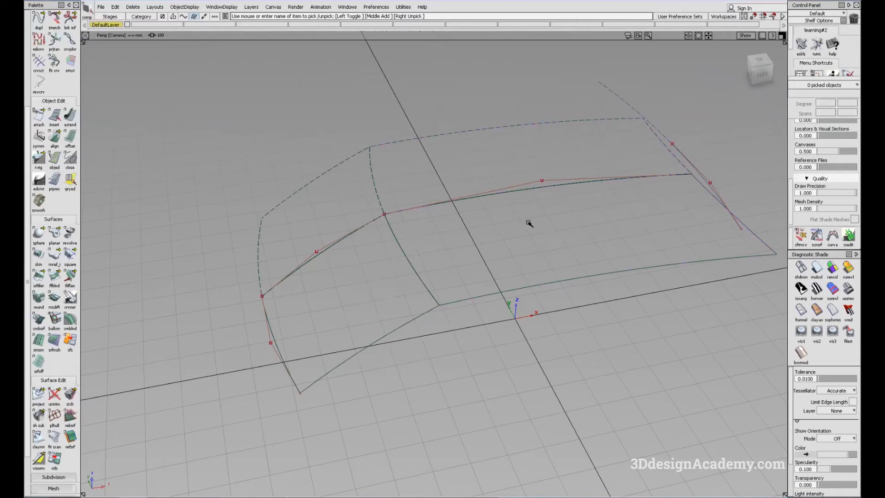
# - Select the long upper rail curve, examine the surface that depends on it from several angles, and clear the selection
pyautogui.keyDown('alt'); pyautogui.keyDown('shift'); pyautogui.moveTo(559, 221); pyautogui.dragTo(433, 272); pyautogui.keyUp('shift'); pyautogui.keyUp('alt')
pyautogui.keyDown('alt'); pyautogui.keyDown('shift'); pyautogui.moveTo(375, 320); pyautogui.dragTo(503, 312); pyautogui.keyUp('shift'); pyautogui.keyUp('alt')
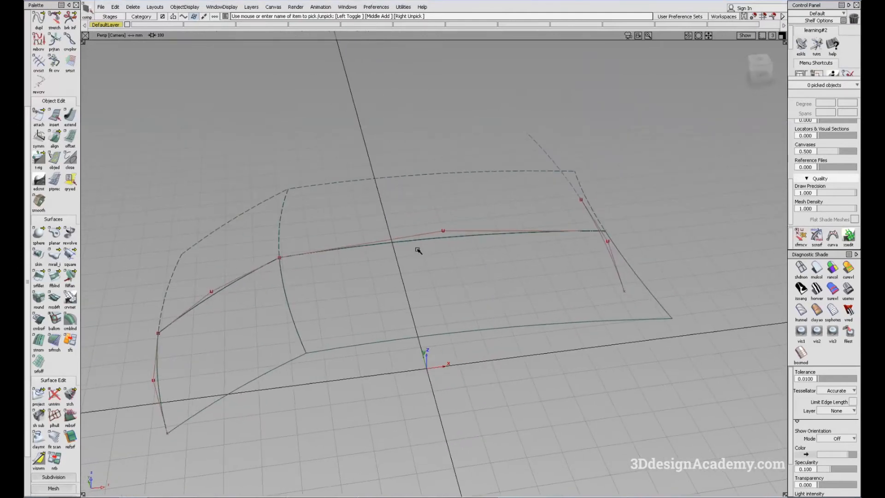
pyautogui.keyDown('alt'); pyautogui.keyDown('shift'); pyautogui.moveTo(418, 249); pyautogui.dragTo(521, 223); pyautogui.keyUp('shift'); pyautogui.keyUp('alt')
pyautogui.click(457, 224)
pyautogui.keyDown('alt'); pyautogui.keyDown('shift'); pyautogui.moveTo(405, 229); pyautogui.dragTo(354, 251); pyautogui.keyUp('shift'); pyautogui.keyUp('alt')
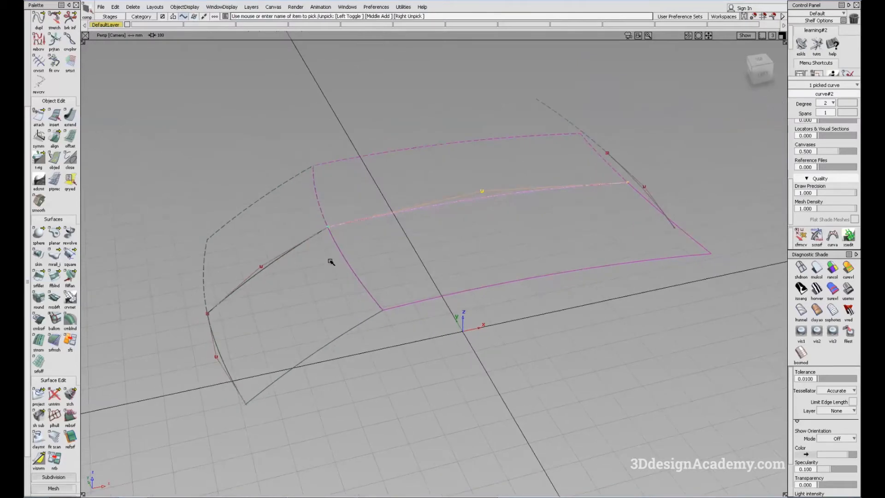
pyautogui.keyDown('alt'); pyautogui.keyDown('shift'); pyautogui.moveTo(308, 258); pyautogui.dragTo(313, 239); pyautogui.keyUp('shift'); pyautogui.keyUp('alt')
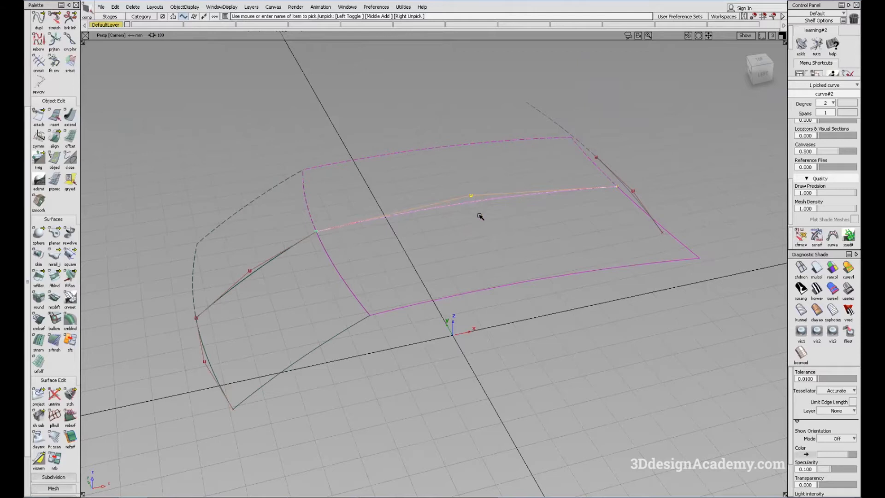
pyautogui.keyDown('alt'); pyautogui.keyDown('shift'); pyautogui.moveTo(516, 194); pyautogui.dragTo(492, 209, button='middle'); pyautogui.keyUp('shift'); pyautogui.keyUp('alt')
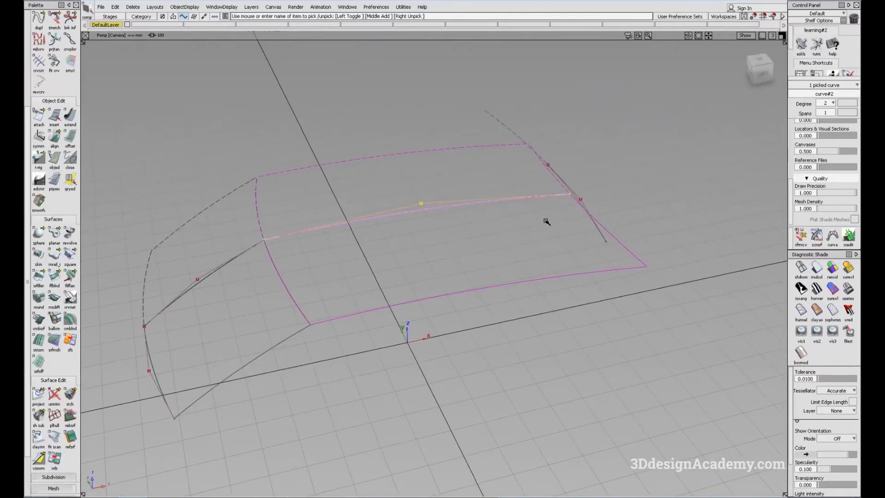
pyautogui.keyDown('alt'); pyautogui.keyDown('shift'); pyautogui.moveTo(548, 220); pyautogui.dragTo(523, 258); pyautogui.keyUp('shift'); pyautogui.keyUp('alt')
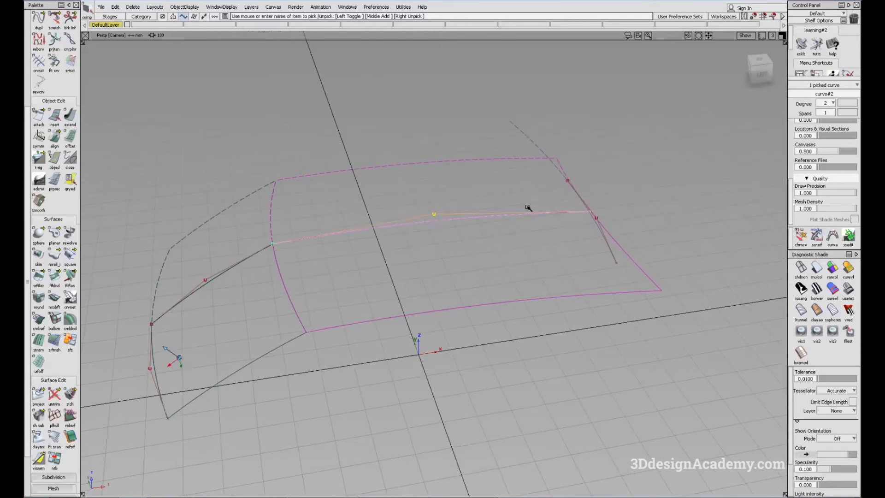
pyautogui.click(473, 216)
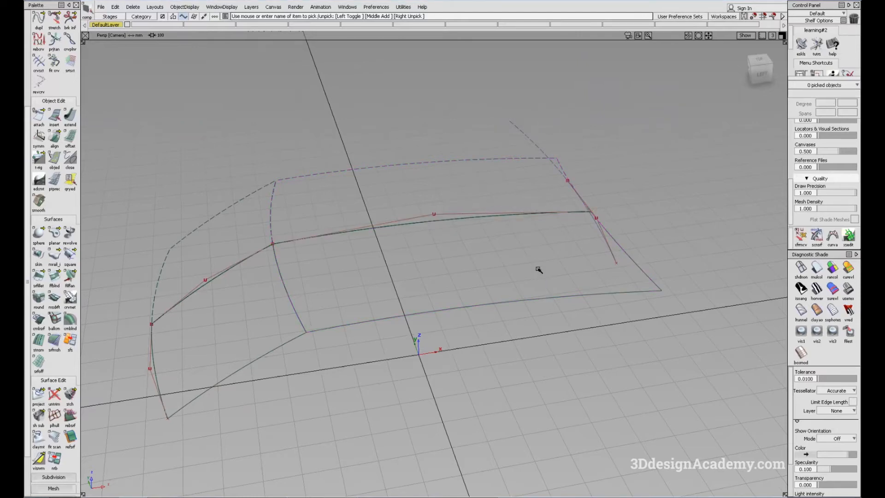
# - Stretch the long upper rail curve by moving the handle at its far end
pyautogui.click(54, 19)
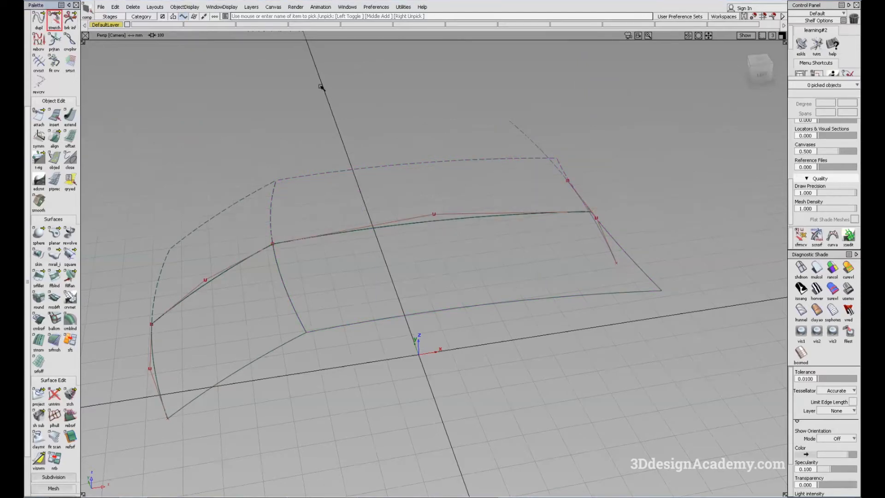
pyautogui.click(556, 215)
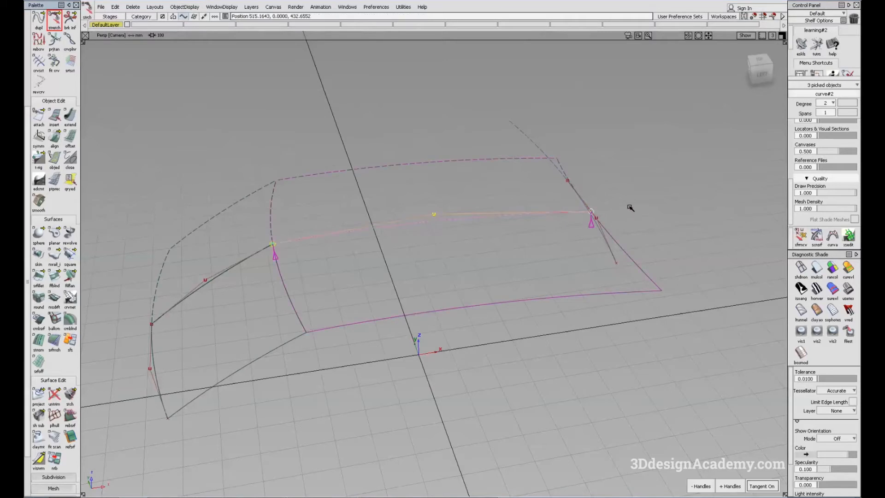
pyautogui.moveTo(631, 208); pyautogui.dragTo(629, 245)
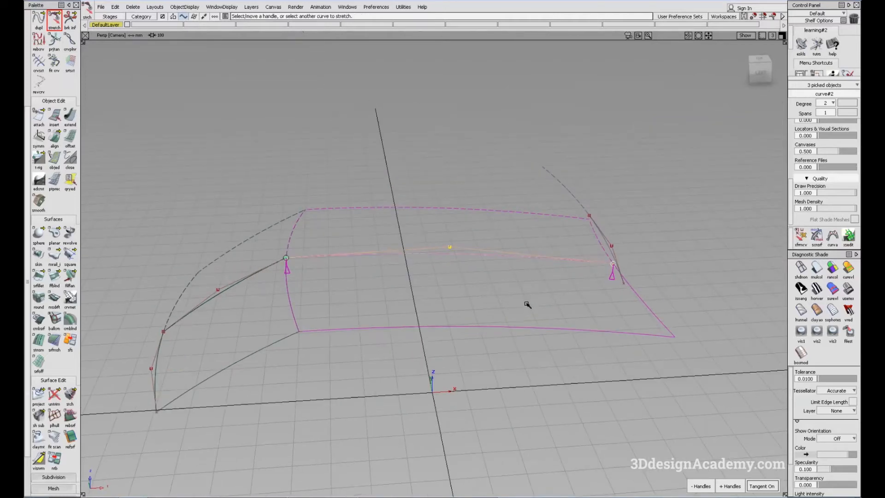
pyautogui.keyDown('alt'); pyautogui.keyDown('shift'); pyautogui.moveTo(536, 318); pyautogui.dragTo(600, 249); pyautogui.keyUp('shift'); pyautogui.keyUp('alt')
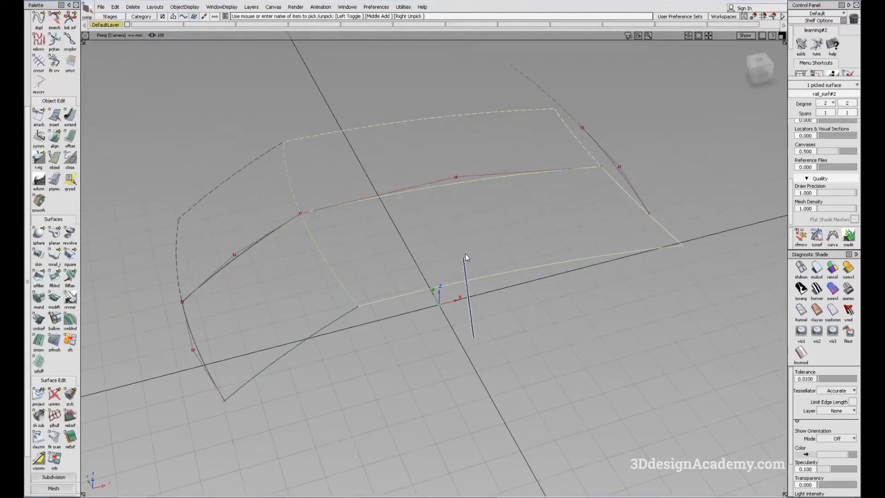
# - Move the second rail surface, accepting the removal of its construction history, and clear the selection
pyautogui.press('m')
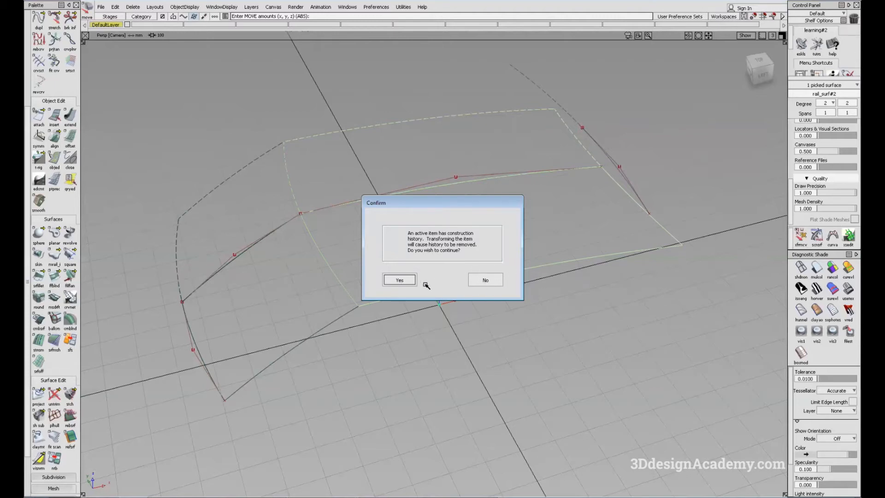
pyautogui.click(404, 283)
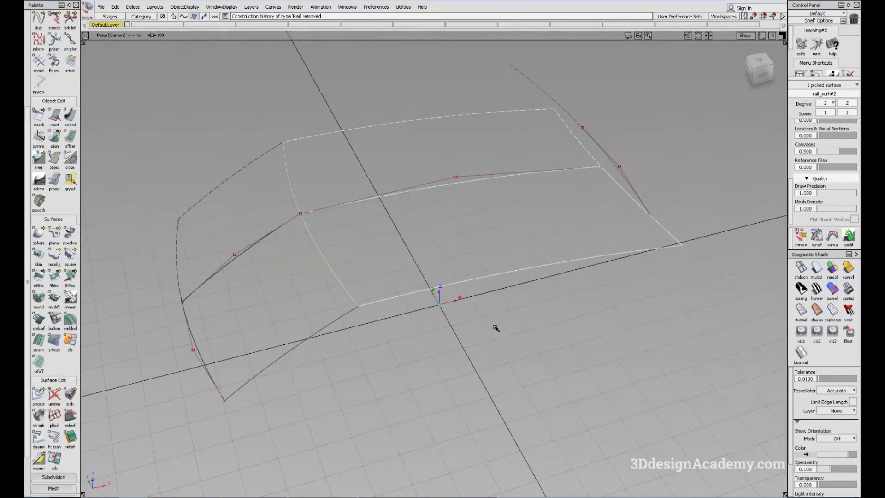
pyautogui.keyDown('alt'); pyautogui.keyDown('shift'); pyautogui.moveTo(644, 249); pyautogui.dragTo(583, 309); pyautogui.keyUp('shift'); pyautogui.keyUp('alt')
pyautogui.click(583, 309)
pyautogui.keyDown('alt'); pyautogui.keyDown('shift'); pyautogui.moveTo(537, 253); pyautogui.dragTo(541, 258); pyautogui.keyUp('shift'); pyautogui.keyUp('alt')
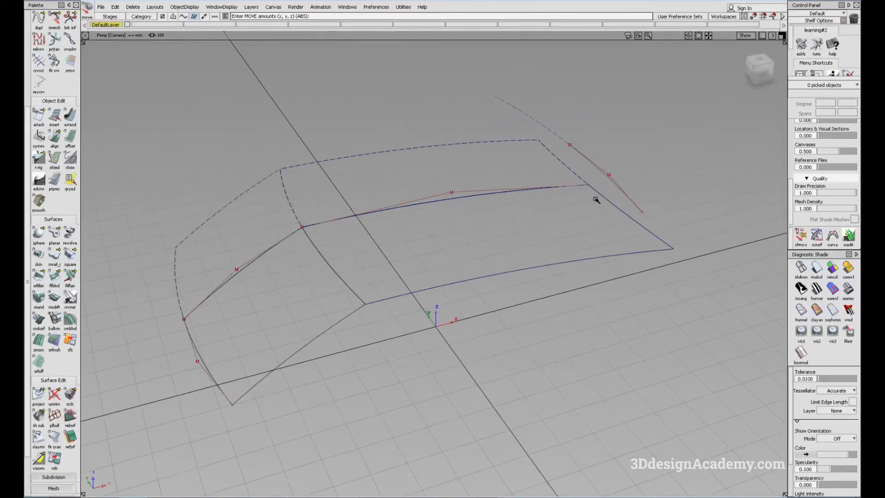
pyautogui.keyDown('alt'); pyautogui.keyDown('shift'); pyautogui.moveTo(565, 275); pyautogui.dragTo(608, 232); pyautogui.keyUp('shift'); pyautogui.keyUp('alt')
pyautogui.keyDown('alt'); pyautogui.keyDown('shift'); pyautogui.moveTo(596, 287); pyautogui.dragTo(573, 266); pyautogui.keyUp('shift'); pyautogui.keyUp('alt')
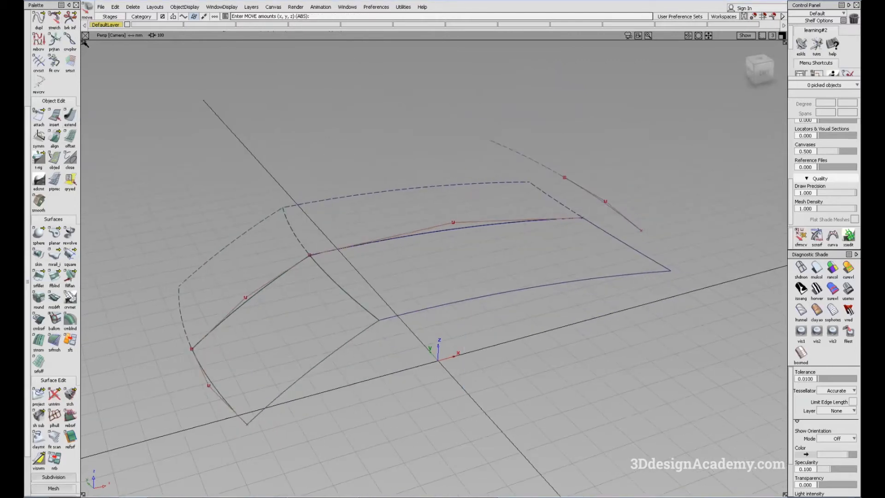
# - Stretch the long upper rail curve shorter by moving its far-end handle inward
pyautogui.click(56, 21)
pyautogui.click(551, 220)
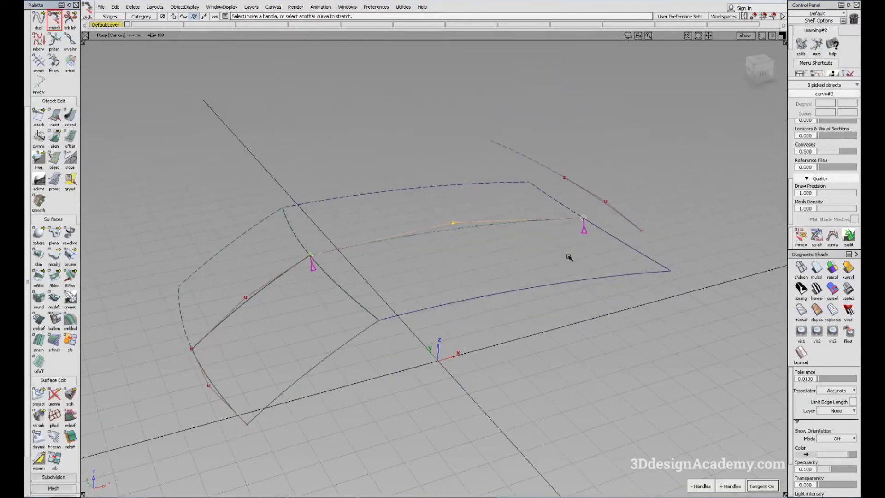
pyautogui.moveTo(554, 254); pyautogui.dragTo(566, 225)
pyautogui.click(566, 225)
# - Move the second rail surface away from the neighbouring first surface
pyautogui.keyDown('ctrl'); pyautogui.keyDown('shift'); pyautogui.moveTo(535, 355); pyautogui.dragTo(534, 292, button='middle'); pyautogui.keyUp('shift'); pyautogui.keyUp('ctrl')
pyautogui.moveTo(534, 313); pyautogui.dragTo(586, 319)
pyautogui.keyDown('alt'); pyautogui.keyDown('shift'); pyautogui.moveTo(553, 342); pyautogui.dragTo(548, 318, button='right'); pyautogui.keyUp('shift'); pyautogui.keyUp('alt')
pyautogui.keyDown('alt'); pyautogui.keyDown('shift'); pyautogui.moveTo(548, 318); pyautogui.dragTo(540, 308); pyautogui.keyUp('shift'); pyautogui.keyUp('alt')
pyautogui.keyDown('alt'); pyautogui.keyDown('shift'); pyautogui.moveTo(329, 325); pyautogui.dragTo(433, 308, button='middle'); pyautogui.keyUp('shift'); pyautogui.keyUp('alt')
pyautogui.keyDown('alt'); pyautogui.keyDown('shift'); pyautogui.moveTo(405, 298); pyautogui.dragTo(419, 284); pyautogui.keyUp('shift'); pyautogui.keyUp('alt')
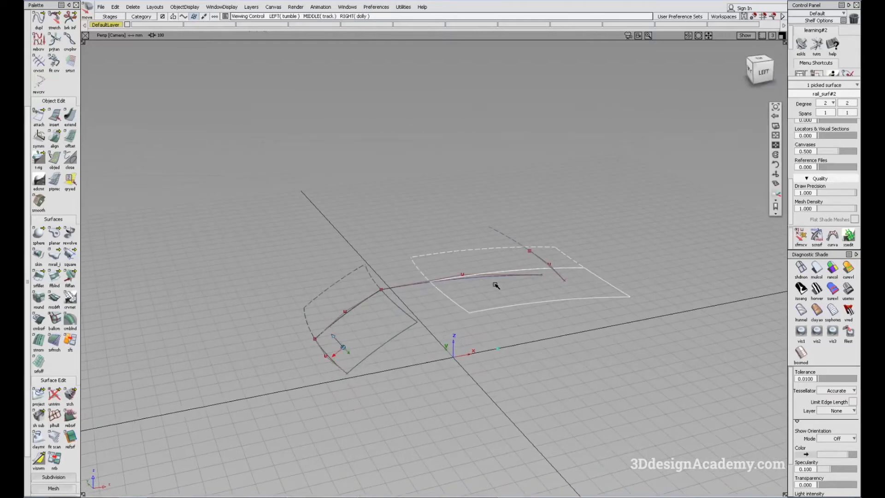
pyautogui.keyDown('alt'); pyautogui.keyDown('shift'); pyautogui.moveTo(470, 306); pyautogui.dragTo(519, 271); pyautogui.keyUp('shift'); pyautogui.keyUp('alt')
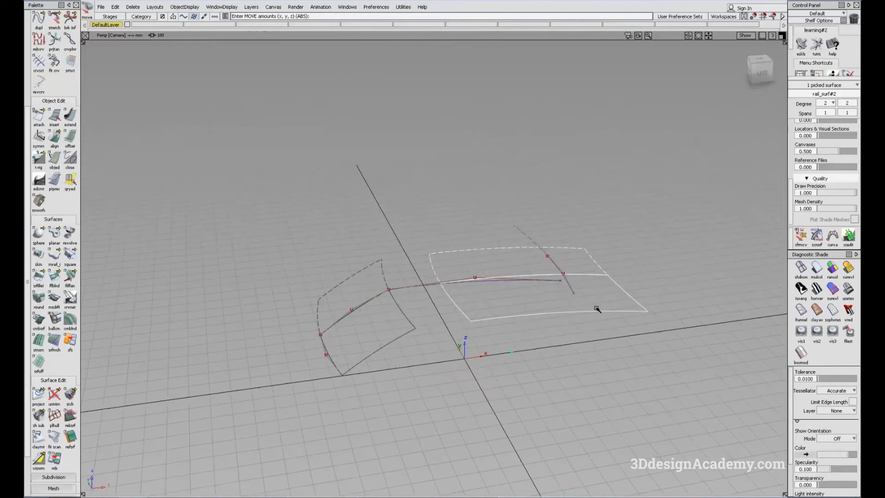
# - Undo the surface move and the rail curve stretch
pyautogui.hotkey('ctrl', 'z')
pyautogui.moveTo(476, 371)
pyautogui.keyDown('alt'); pyautogui.keyDown('shift'); pyautogui.mouseDown()
pyautogui.moveTo(550, 271)
pyautogui.moveTo(486, 271)
pyautogui.moveTo(520, 275)
pyautogui.moveTo(540, 297)
pyautogui.moveTo(537, 315)
pyautogui.moveTo(568, 322)
pyautogui.moveTo(550, 299)
pyautogui.moveTo(513, 317)
pyautogui.mouseUp(); pyautogui.keyUp('shift'); pyautogui.keyUp('alt')
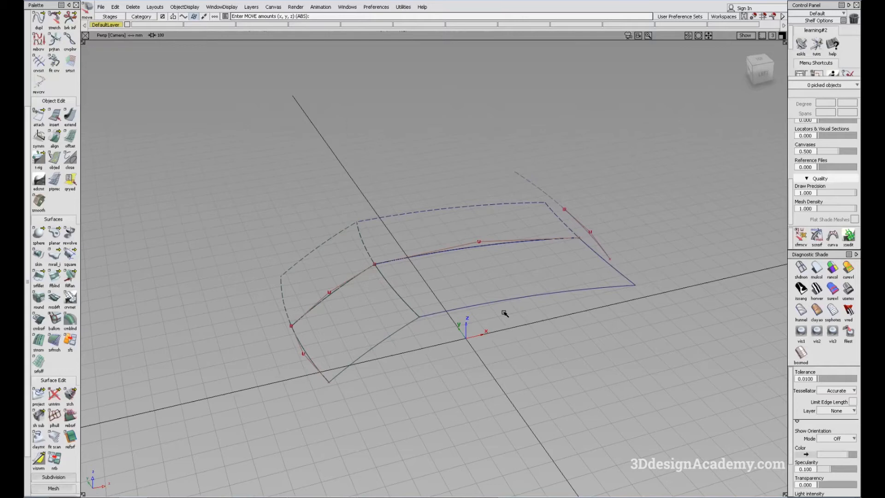
pyautogui.keyDown('alt'); pyautogui.keyDown('shift'); pyautogui.moveTo(504, 312); pyautogui.dragTo(505, 269); pyautogui.keyUp('shift'); pyautogui.keyUp('alt')
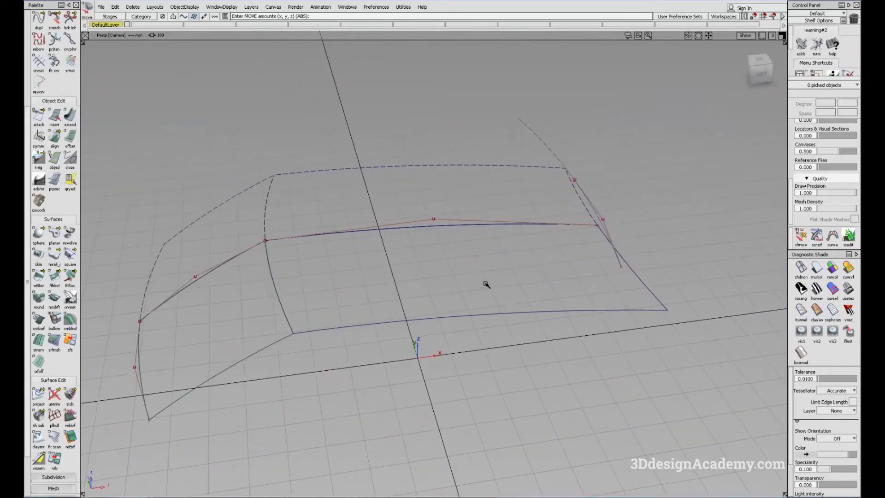
# - Switch to the top view and set Project to create curves on surfaces using the View vector
pyautogui.keyDown('alt'); pyautogui.keyDown('shift'); pyautogui.moveTo(499, 297); pyautogui.dragTo(275, 330); pyautogui.keyUp('shift'); pyautogui.keyUp('alt')
pyautogui.keyDown('alt'); pyautogui.keyDown('shift'); pyautogui.moveTo(276, 330); pyautogui.dragTo(353, 306, button='middle'); pyautogui.keyUp('shift'); pyautogui.keyUp('alt')
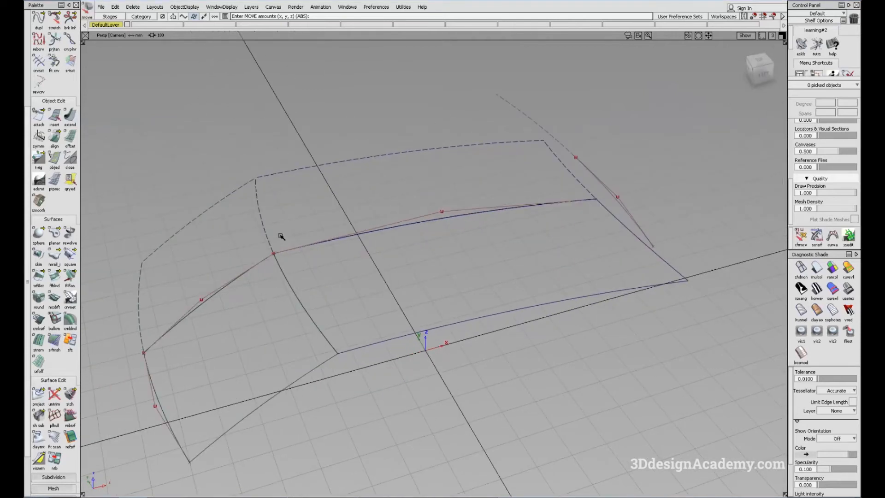
pyautogui.keyDown('alt'); pyautogui.keyDown('shift'); pyautogui.moveTo(480, 265); pyautogui.dragTo(458, 271, button='middle'); pyautogui.keyUp('shift'); pyautogui.keyUp('alt')
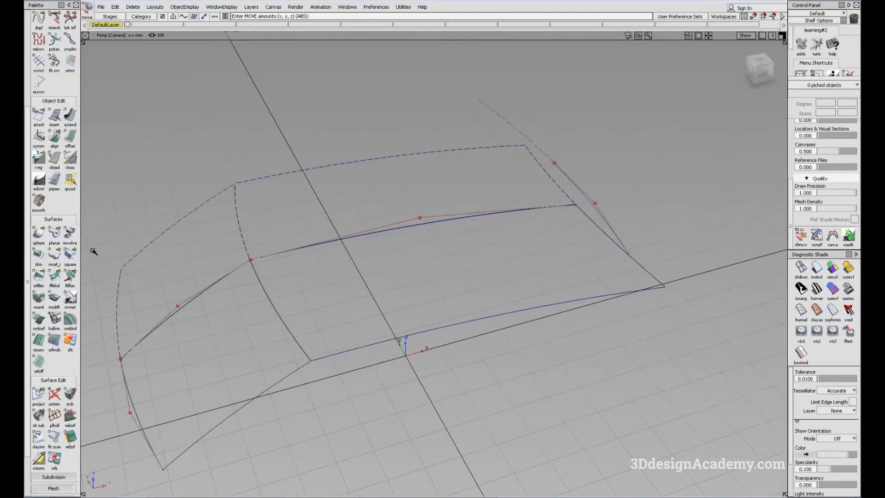
pyautogui.scroll(-2, 51, 322)
pyautogui.doubleClick(41, 337)
pyautogui.keyDown('alt'); pyautogui.keyDown('shift'); pyautogui.moveTo(506, 251); pyautogui.dragTo(453, 287); pyautogui.keyUp('shift'); pyautogui.keyUp('alt')
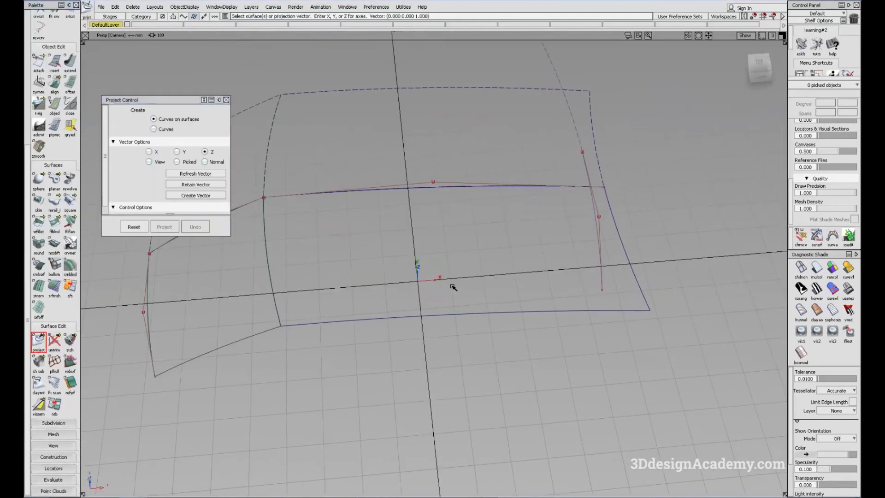
pyautogui.click(759, 63)
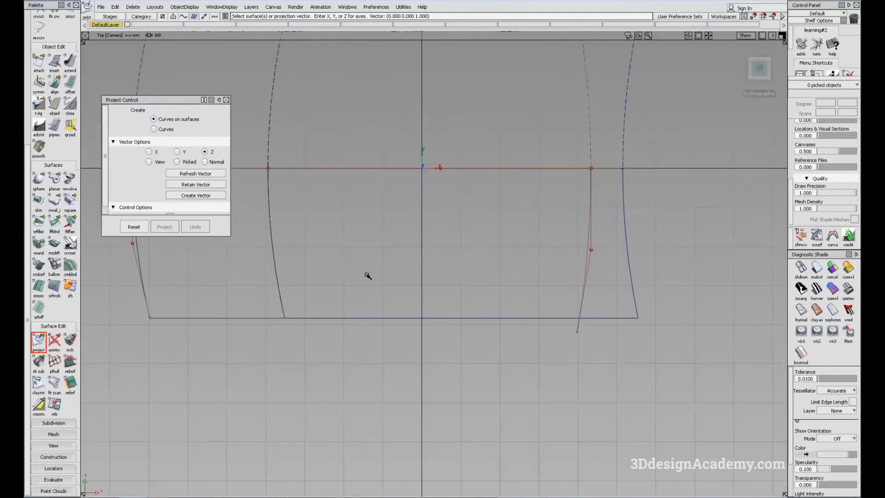
pyautogui.click(151, 162)
# - Project the free curve at the far end onto the second rail surface
pyautogui.click(520, 340)
pyautogui.click(543, 259)
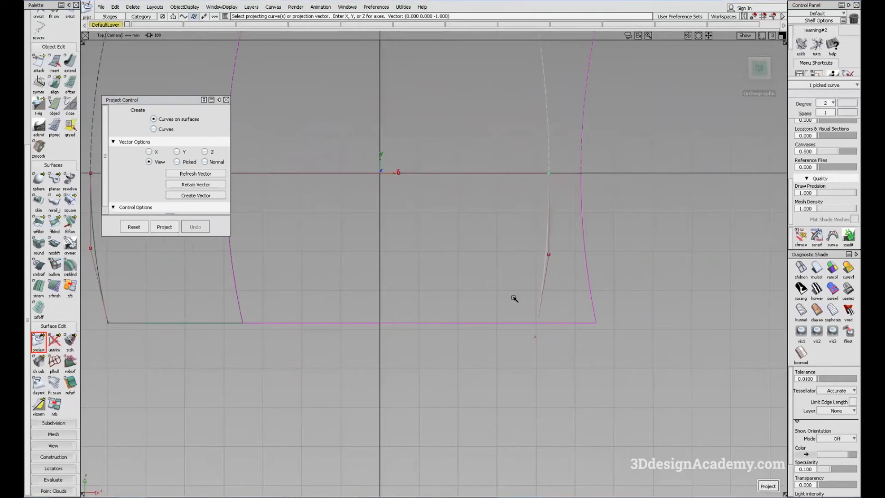
pyautogui.press('space')
pyautogui.keyDown('alt'); pyautogui.keyDown('shift'); pyautogui.moveTo(472, 354); pyautogui.dragTo(571, 336); pyautogui.keyUp('shift'); pyautogui.keyUp('alt')
# - Reshape the free curve at the far end by moving its control vertices
pyautogui.keyDown('ctrl'); pyautogui.keyDown('shift'); pyautogui.moveTo(576, 345); pyautogui.dragTo(501, 182); pyautogui.keyUp('shift'); pyautogui.keyUp('ctrl')
pyautogui.keyDown('alt'); pyautogui.keyDown('shift'); pyautogui.moveTo(614, 371); pyautogui.dragTo(527, 221); pyautogui.keyUp('shift'); pyautogui.keyUp('alt')
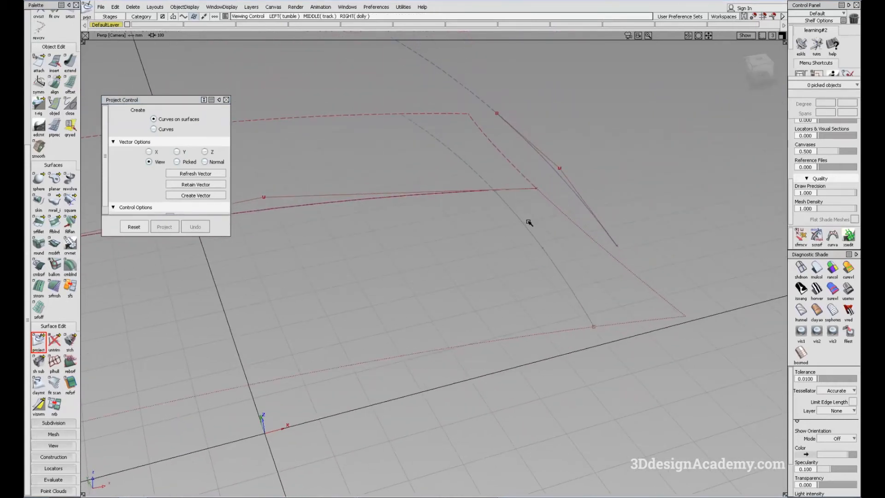
pyautogui.moveTo(599, 335)
pyautogui.keyDown('alt'); pyautogui.keyDown('shift'); pyautogui.mouseDown()
pyautogui.moveTo(616, 309)
pyautogui.moveTo(557, 304)
pyautogui.moveTo(552, 263)
pyautogui.moveTo(573, 269)
pyautogui.moveTo(632, 204)
pyautogui.moveTo(636, 237)
pyautogui.moveTo(561, 277)
pyautogui.moveTo(467, 187)
pyautogui.mouseUp(); pyautogui.keyUp('shift'); pyautogui.keyUp('alt')
pyautogui.click(593, 280)
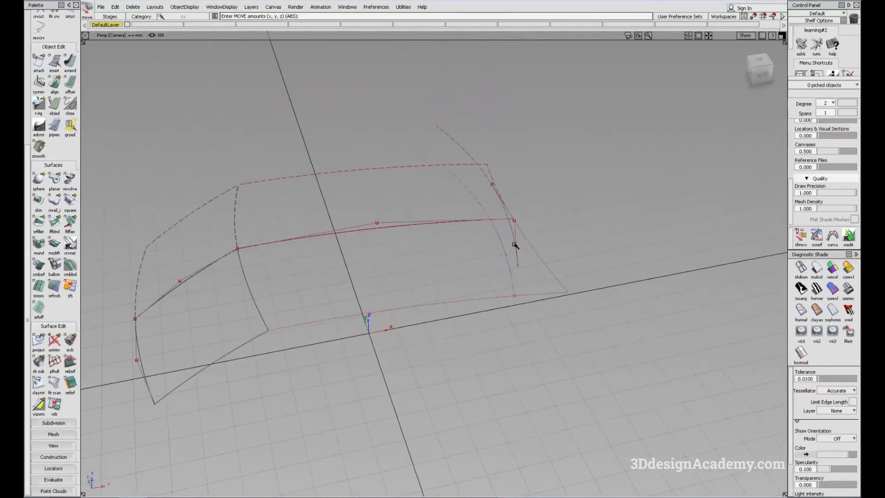
# - Trim the second rail surface along the projected curve, keeping the larger portion next to the first surface
pyautogui.keyDown('alt'); pyautogui.keyDown('shift'); pyautogui.moveTo(512, 249); pyautogui.dragTo(432, 297); pyautogui.keyUp('shift'); pyautogui.keyUp('alt')
pyautogui.moveTo(54, 346); pyautogui.dragTo(79, 341)
pyautogui.click(415, 304)
pyautogui.keyDown('alt'); pyautogui.keyDown('shift'); pyautogui.moveTo(442, 300); pyautogui.dragTo(507, 229); pyautogui.keyUp('shift'); pyautogui.keyUp('alt')
# - Move the free curve at the far end inward so the trimmed edge of the second surface follows
pyautogui.click(510, 229)
pyautogui.keyDown('ctrl'); pyautogui.keyDown('shift'); pyautogui.moveTo(580, 298); pyautogui.dragTo(580, 254, button='middle'); pyautogui.keyUp('shift'); pyautogui.keyUp('ctrl')
pyautogui.moveTo(580, 244); pyautogui.dragTo(568, 251)
pyautogui.keyDown('alt'); pyautogui.keyDown('shift'); pyautogui.moveTo(466, 267); pyautogui.dragTo(507, 260); pyautogui.keyUp('shift'); pyautogui.keyUp('alt')
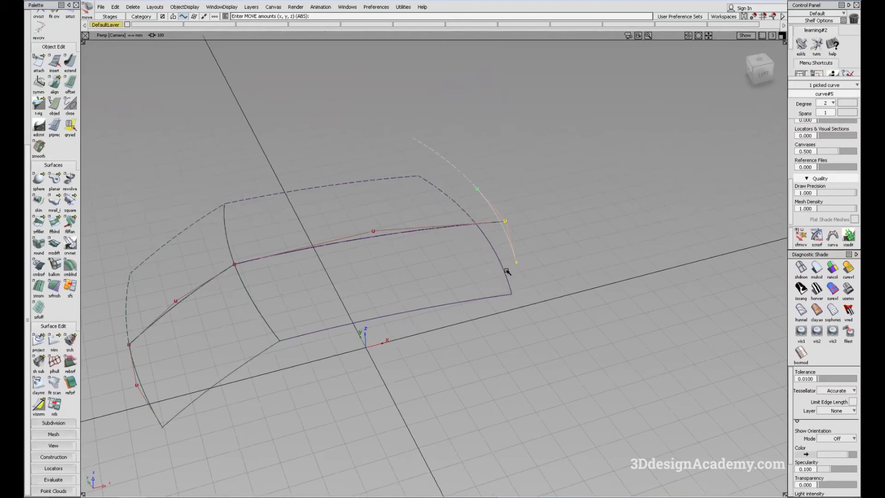
# - Clear the selection and untrim the second rail surface
pyautogui.keyDown('ctrl'); pyautogui.keyDown('shift'); pyautogui.moveTo(484, 278); pyautogui.dragTo(496, 189); pyautogui.keyUp('shift'); pyautogui.keyUp('ctrl')
pyautogui.click(417, 309)
pyautogui.moveTo(59, 341); pyautogui.dragTo(87, 339)
pyautogui.click(498, 243)
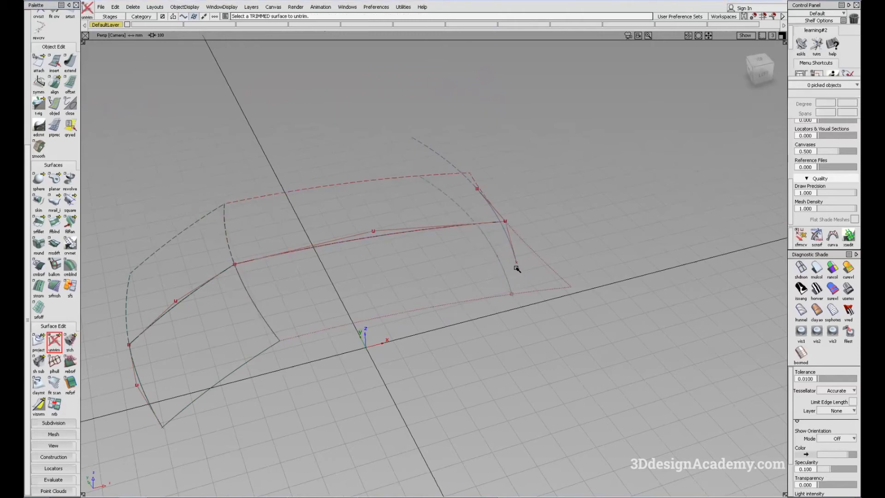
# - Select the free curve at the far end, examine the projected curve linked to it, and clear the selection
pyautogui.click(502, 228)
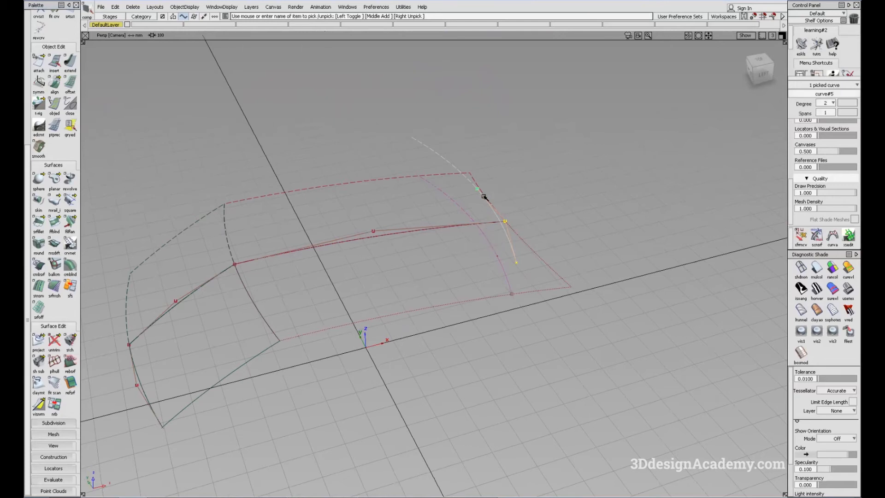
pyautogui.keyDown('alt'); pyautogui.keyDown('shift'); pyautogui.moveTo(535, 247); pyautogui.dragTo(521, 239); pyautogui.keyUp('shift'); pyautogui.keyUp('alt')
pyautogui.keyDown('ctrl'); pyautogui.keyDown('shift'); pyautogui.moveTo(586, 276); pyautogui.dragTo(584, 228, button='middle'); pyautogui.keyUp('shift'); pyautogui.keyUp('ctrl')
pyautogui.keyDown('ctrl'); pyautogui.keyDown('shift'); pyautogui.moveTo(394, 355); pyautogui.dragTo(367, 256); pyautogui.keyUp('shift'); pyautogui.keyUp('ctrl')
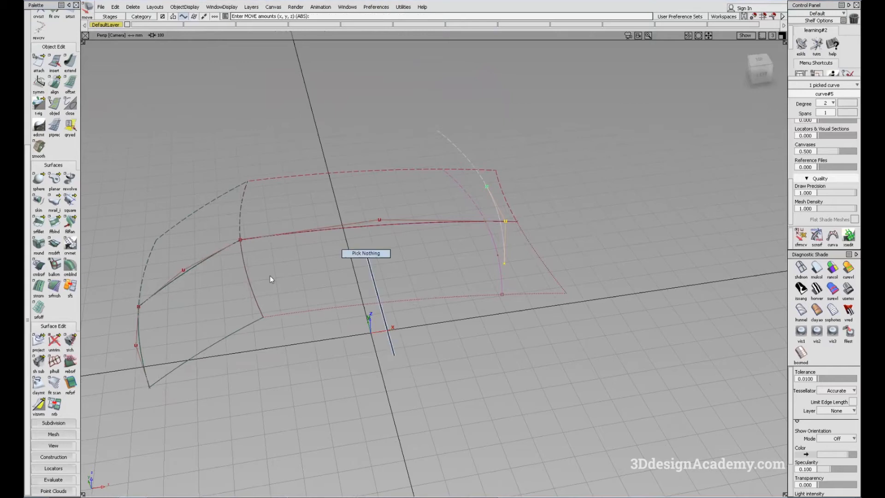
# - Trim the far end off the second rail surface along the projected curve again and clear the selection
pyautogui.click(71, 342)
pyautogui.click(413, 269)
pyautogui.keyDown('ctrl'); pyautogui.keyDown('shift'); pyautogui.moveTo(467, 306); pyautogui.dragTo(466, 244); pyautogui.keyUp('shift'); pyautogui.keyUp('ctrl')
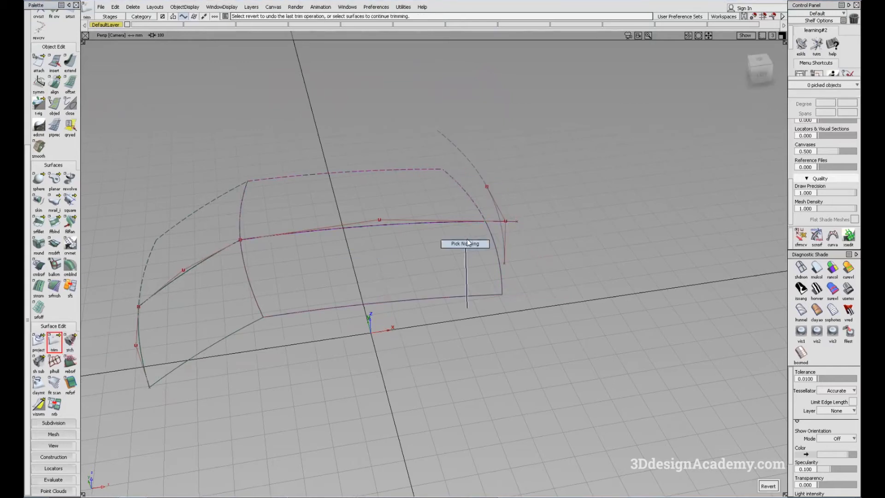
# - Move the lower-end and middle control vertices of the far-end free curve inward to reshape the trimmed edge
pyautogui.click(504, 261)
pyautogui.moveTo(562, 295)
pyautogui.keyDown('ctrl'); pyautogui.keyDown('shift'); pyautogui.mouseDown()
pyautogui.moveTo(554, 247)
pyautogui.moveTo(545, 252)
pyautogui.mouseUp(); pyautogui.keyUp('shift'); pyautogui.keyUp('ctrl')
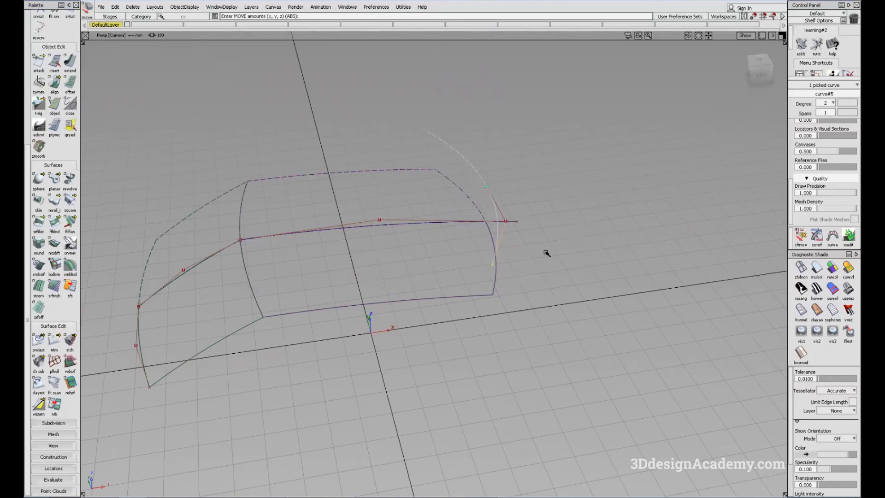
pyautogui.keyDown('ctrl'); pyautogui.keyDown('shift'); pyautogui.moveTo(500, 237); pyautogui.dragTo(500, 212); pyautogui.keyUp('shift'); pyautogui.keyUp('ctrl')
pyautogui.click(498, 239)
pyautogui.moveTo(537, 264)
pyautogui.keyDown('ctrl'); pyautogui.keyDown('shift'); pyautogui.mouseDown()
pyautogui.moveTo(540, 233)
pyautogui.moveTo(498, 237)
pyautogui.moveTo(559, 308)
pyautogui.mouseUp(); pyautogui.keyUp('shift'); pyautogui.keyUp('ctrl')
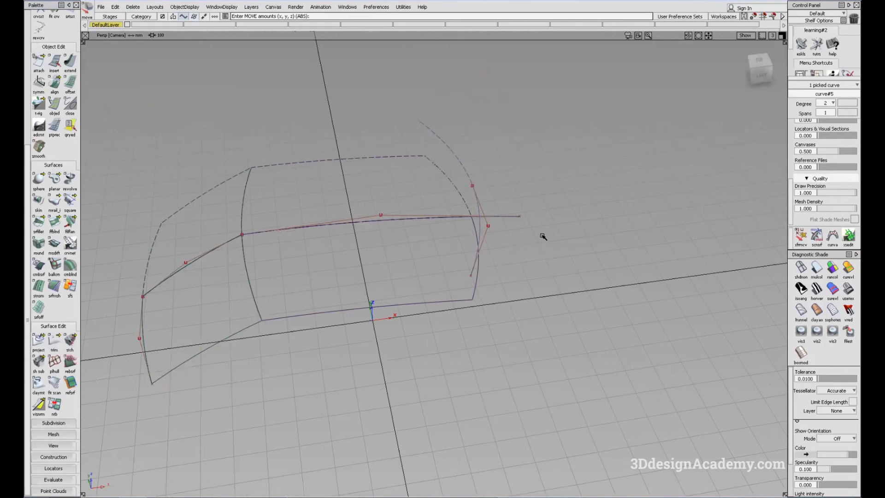
pyautogui.keyDown('alt'); pyautogui.keyDown('shift'); pyautogui.moveTo(299, 294); pyautogui.dragTo(377, 262, button='middle'); pyautogui.keyUp('shift'); pyautogui.keyUp('alt')
pyautogui.keyDown('alt'); pyautogui.keyDown('shift'); pyautogui.moveTo(377, 263); pyautogui.dragTo(404, 326); pyautogui.keyUp('shift'); pyautogui.keyUp('alt')
pyautogui.keyDown('ctrl'); pyautogui.keyDown('shift'); pyautogui.moveTo(404, 326); pyautogui.dragTo(403, 251); pyautogui.keyUp('shift'); pyautogui.keyUp('ctrl')
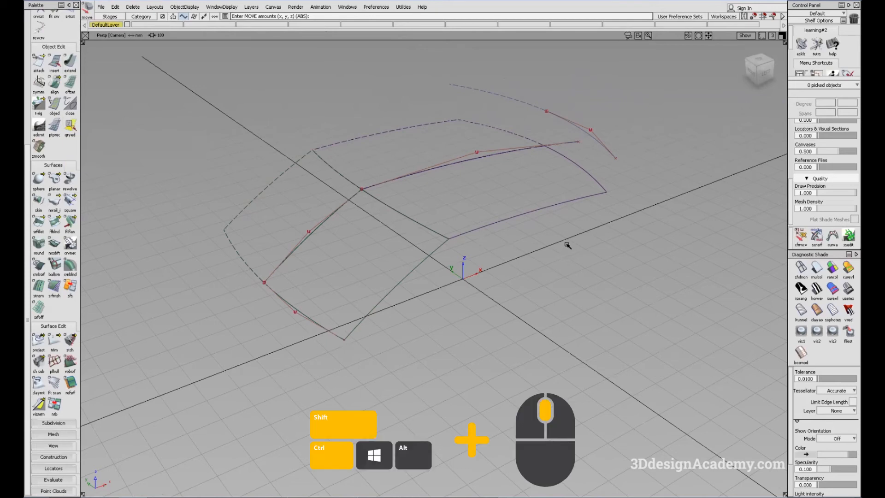
# - Query-edit the first Monorail surface, set its Rotate Xform to 5, and close its settings
pyautogui.keyDown('ctrl'); pyautogui.keyDown('shift'); pyautogui.moveTo(567, 244); pyautogui.dragTo(535, 247, button='middle'); pyautogui.keyUp('shift'); pyautogui.keyUp('ctrl')
pyautogui.click(327, 272)
pyautogui.keyDown('alt'); pyautogui.keyDown('shift'); pyautogui.moveTo(328, 265); pyautogui.dragTo(371, 234); pyautogui.keyUp('shift'); pyautogui.keyUp('alt')
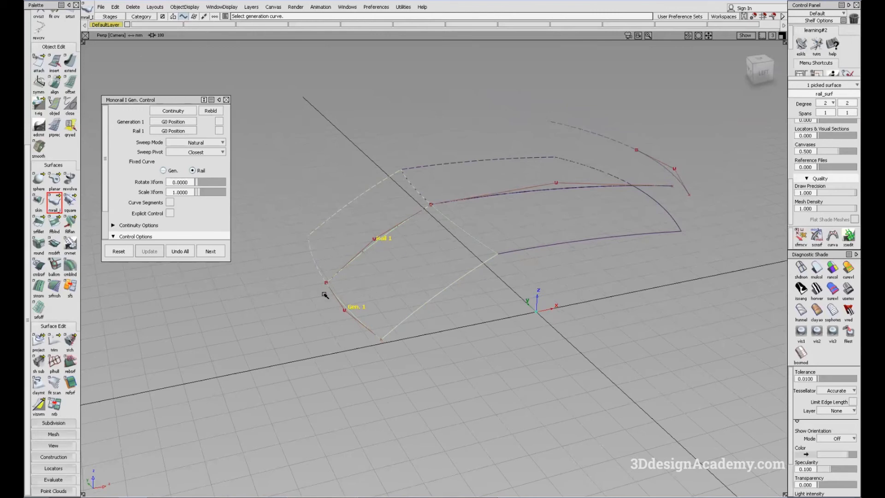
pyautogui.keyDown('alt'); pyautogui.keyDown('shift'); pyautogui.moveTo(442, 306); pyautogui.dragTo(432, 267); pyautogui.keyUp('shift'); pyautogui.keyUp('alt')
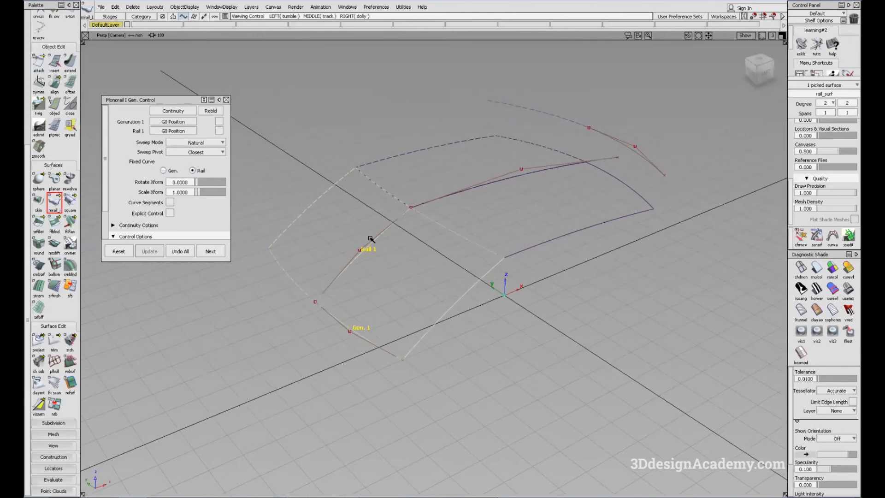
pyautogui.moveTo(223, 203)
pyautogui.keyDown('alt'); pyautogui.keyDown('shift'); pyautogui.mouseDown()
pyautogui.moveTo(209, 171)
pyautogui.moveTo(197, 181)
pyautogui.moveTo(487, 244)
pyautogui.moveTo(488, 286)
pyautogui.mouseUp(); pyautogui.keyUp('shift'); pyautogui.keyUp('alt')
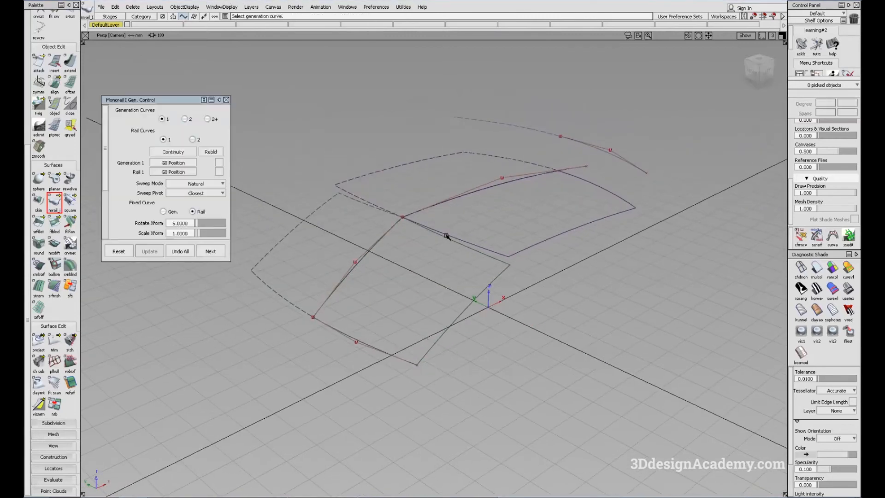
pyautogui.click(226, 99)
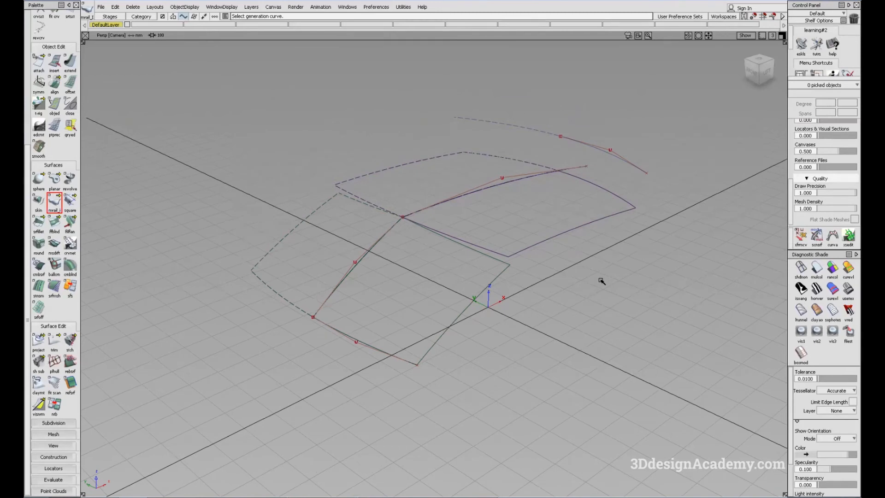
# - Query-edit the first Monorail surface again, set its Rotate Xform to 0, and close its settings
pyautogui.keyDown('ctrl'); pyautogui.keyDown('shift'); pyautogui.moveTo(600, 281); pyautogui.dragTo(563, 283, button='middle'); pyautogui.keyUp('shift'); pyautogui.keyUp('ctrl')
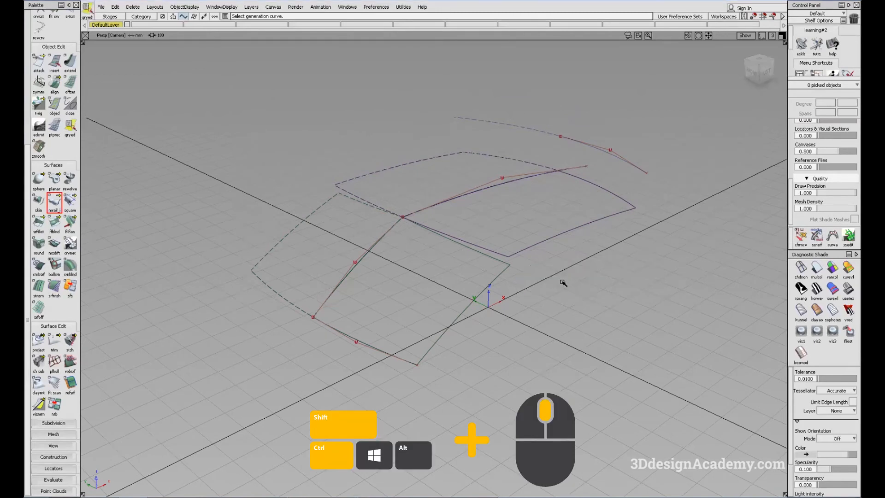
pyautogui.click(494, 260)
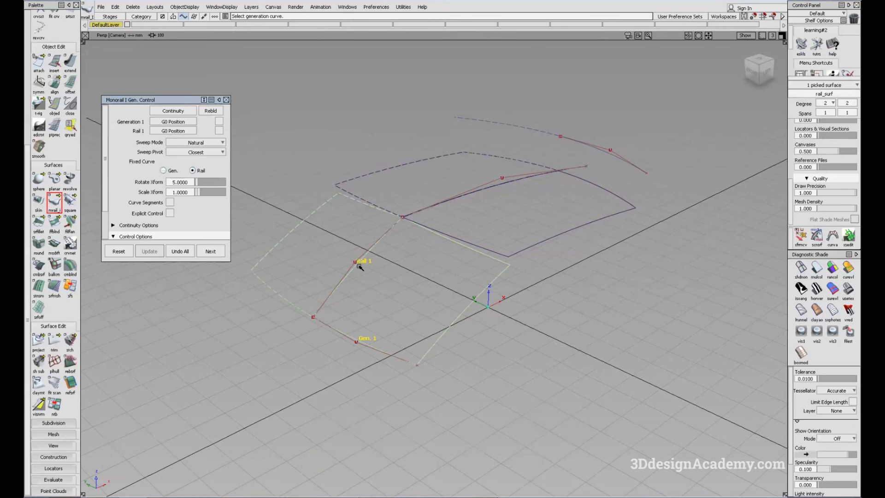
pyautogui.click(192, 182)
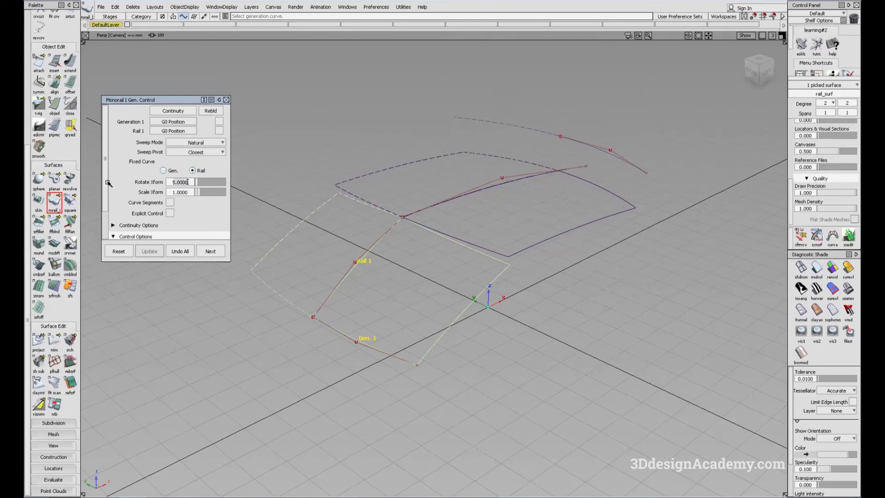
pyautogui.write('0')
pyautogui.press('Return')
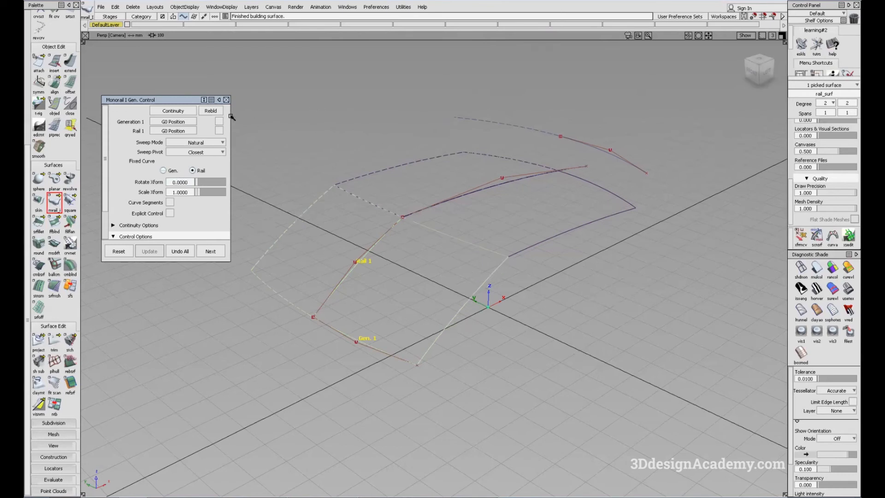
pyautogui.click(227, 100)
# - Open the Surface Fillet settings and choose the Chord construction type with a G2 Curvature section
pyautogui.keyDown('alt'); pyautogui.keyDown('shift'); pyautogui.moveTo(463, 255); pyautogui.dragTo(488, 255, button='right'); pyautogui.keyUp('shift'); pyautogui.keyUp('alt')
pyautogui.keyDown('alt'); pyautogui.keyDown('shift'); pyautogui.moveTo(488, 255); pyautogui.dragTo(454, 272, button='middle'); pyautogui.keyUp('shift'); pyautogui.keyUp('alt')
pyautogui.moveTo(454, 272)
pyautogui.keyDown('alt'); pyautogui.keyDown('shift'); pyautogui.mouseDown()
pyautogui.moveTo(422, 269)
pyautogui.moveTo(420, 324)
pyautogui.moveTo(474, 267)
pyautogui.moveTo(450, 272)
pyautogui.mouseUp(); pyautogui.keyUp('shift'); pyautogui.keyUp('alt')
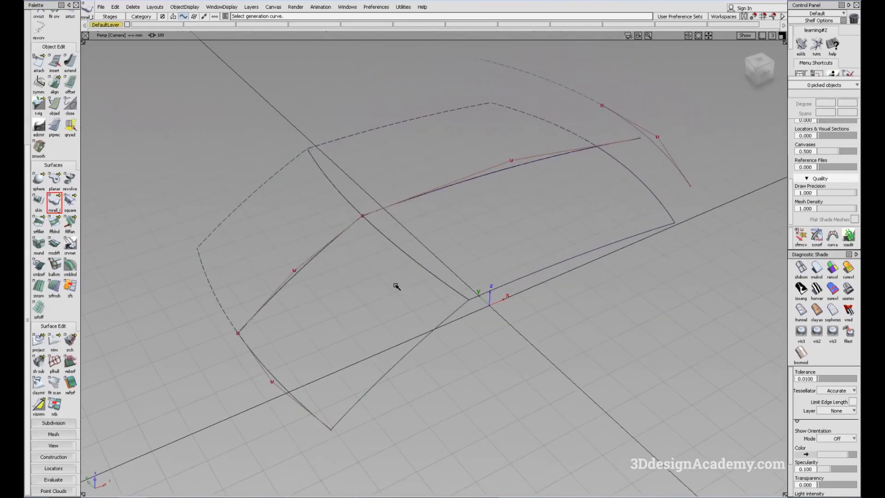
pyautogui.click(37, 225)
pyautogui.doubleClick(37, 225)
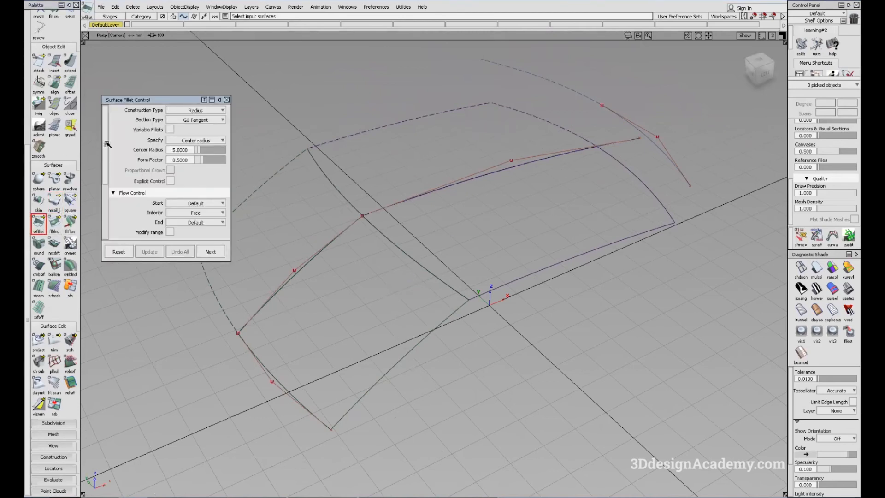
pyautogui.click(212, 110)
pyautogui.click(211, 121)
pyautogui.click(218, 121)
pyautogui.click(193, 161)
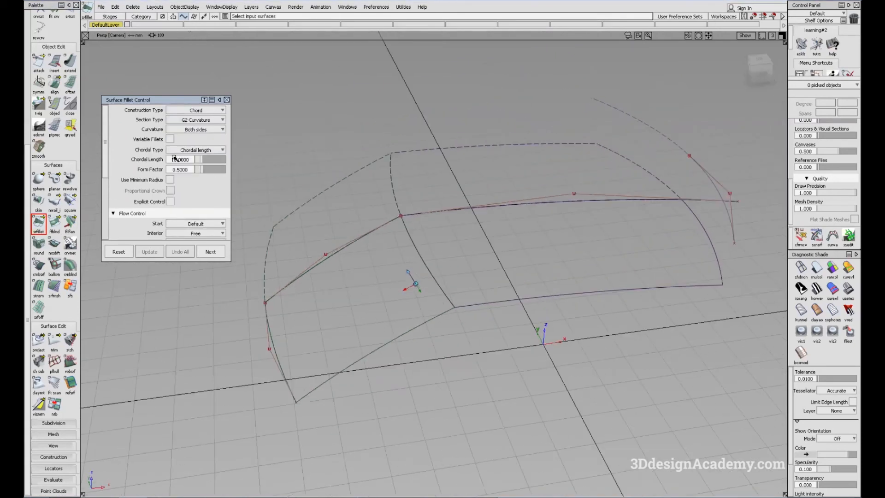
# - Set the surface fillet's chordal length to 100 and its form factor to 1
pyautogui.click(189, 159)
pyautogui.press('BackSpace')
pyautogui.press('BackSpace')
pyautogui.press('BackSpace')
pyautogui.press('BackSpace')
pyautogui.press('BackSpace')
pyautogui.press('BackSpace')
pyautogui.press('BackSpace')
pyautogui.write('100')
pyautogui.press('Return')
pyautogui.click(189, 169)
pyautogui.press('BackSpace')
pyautogui.press('BackSpace')
pyautogui.press('BackSpace')
pyautogui.press('BackSpace')
pyautogui.press('BackSpace')
pyautogui.press('BackSpace')
pyautogui.write('1')
pyautogui.press('Return')
# - Set the surface fillet's start and end flow control to Edge align
pyautogui.scroll(-3, 165, 184)
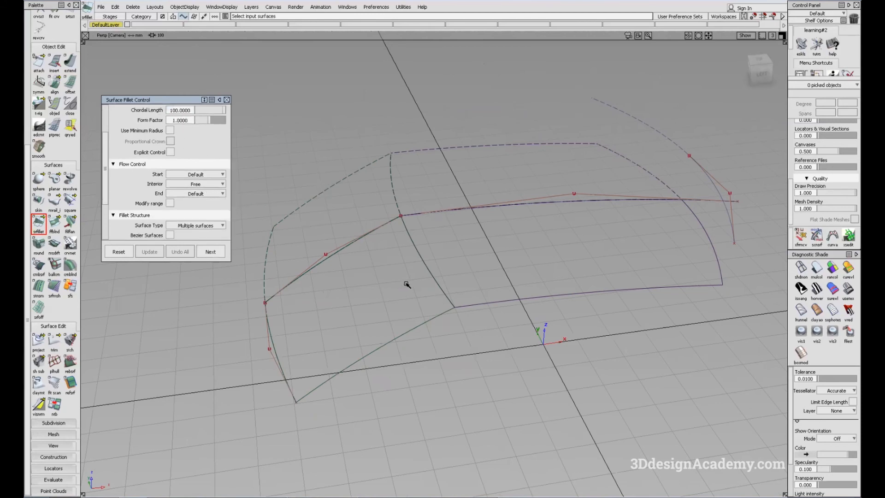
pyautogui.click(207, 174)
pyautogui.click(198, 184)
pyautogui.click(212, 193)
pyautogui.click(202, 204)
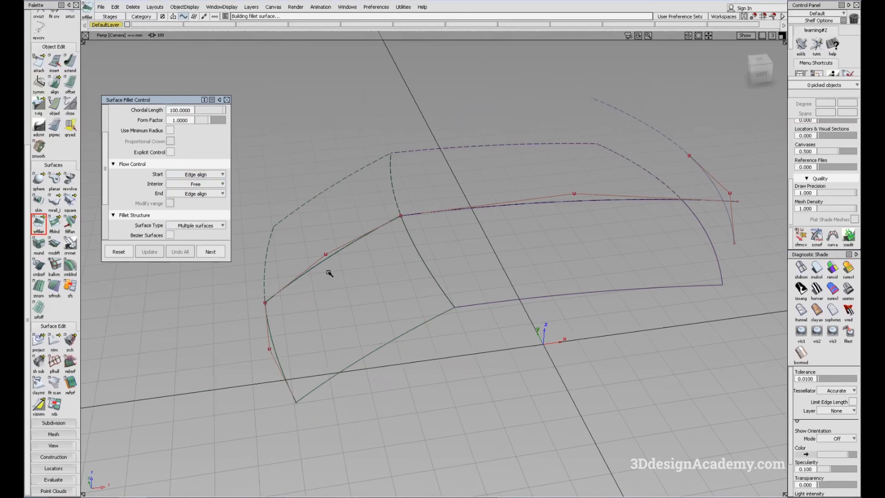
# - Build the surface fillet between the two Monorail surfaces
pyautogui.keyDown('alt'); pyautogui.keyDown('shift'); pyautogui.moveTo(399, 306); pyautogui.dragTo(538, 291); pyautogui.keyUp('shift'); pyautogui.keyUp('alt')
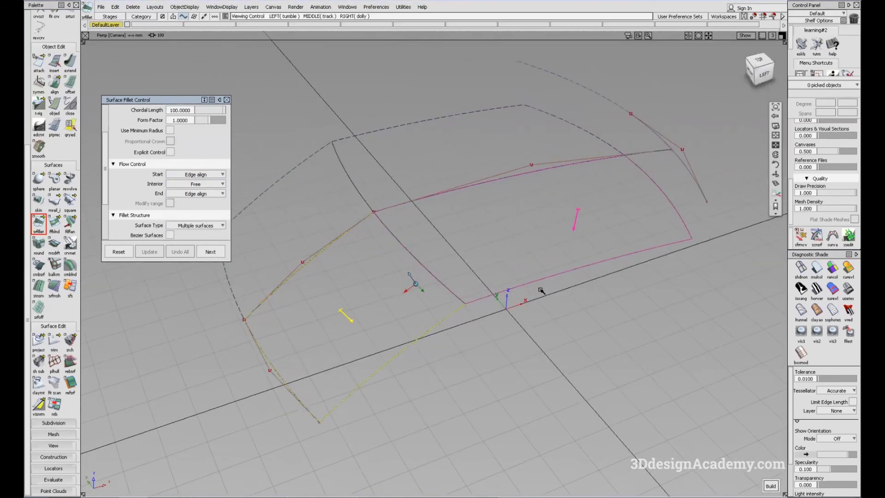
pyautogui.click(772, 486)
pyautogui.keyDown('alt'); pyautogui.keyDown('shift'); pyautogui.moveTo(415, 336); pyautogui.dragTo(446, 241); pyautogui.keyUp('shift'); pyautogui.keyUp('alt')
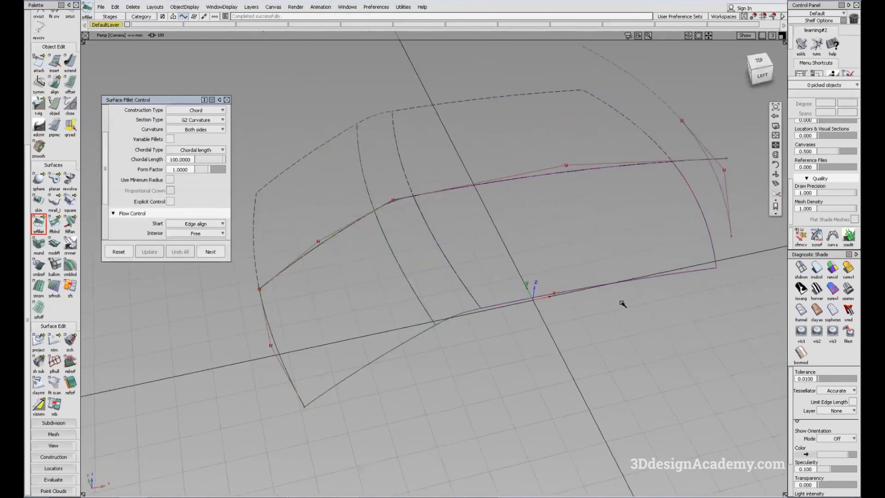
# - Apply multi-color diagnostic shading to the surfaces and close the fillet settings
pyautogui.click(816, 267)
pyautogui.keyDown('alt'); pyautogui.keyDown('shift'); pyautogui.moveTo(530, 295); pyautogui.dragTo(431, 261); pyautogui.keyUp('shift'); pyautogui.keyUp('alt')
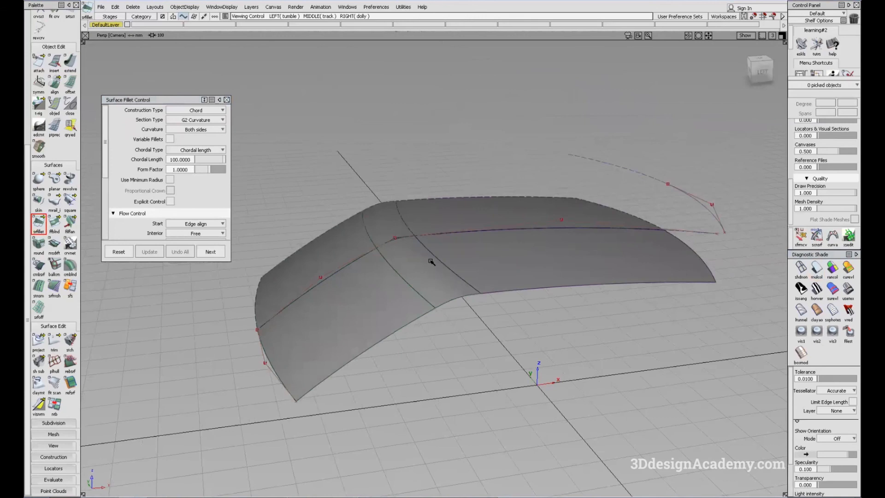
pyautogui.click(226, 99)
pyautogui.keyDown('alt'); pyautogui.keyDown('shift'); pyautogui.moveTo(278, 139); pyautogui.dragTo(507, 269); pyautogui.keyUp('shift'); pyautogui.keyUp('alt')
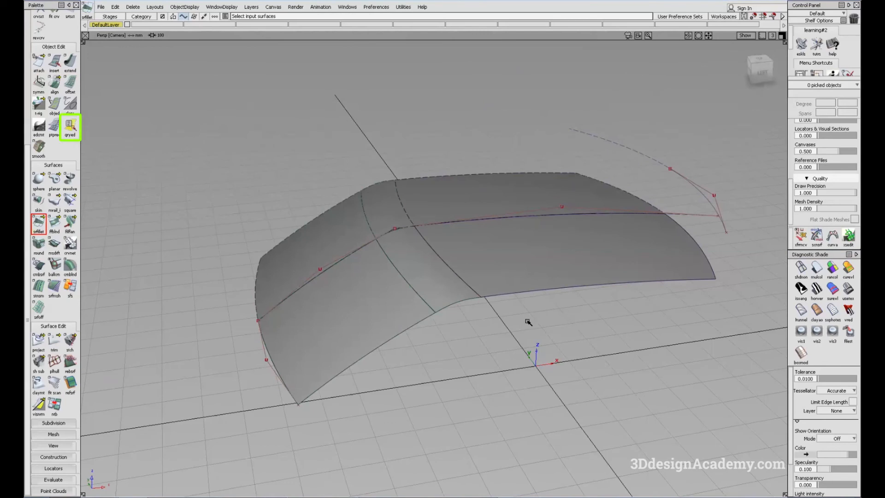
# - Query-edit the fillet surface, set its chordal length to 300, update it, and clear the selection
pyautogui.click(70, 126)
pyautogui.keyDown('ctrl'); pyautogui.keyDown('shift'); pyautogui.moveTo(513, 347); pyautogui.dragTo(488, 350, button='middle'); pyautogui.keyUp('shift'); pyautogui.keyUp('ctrl')
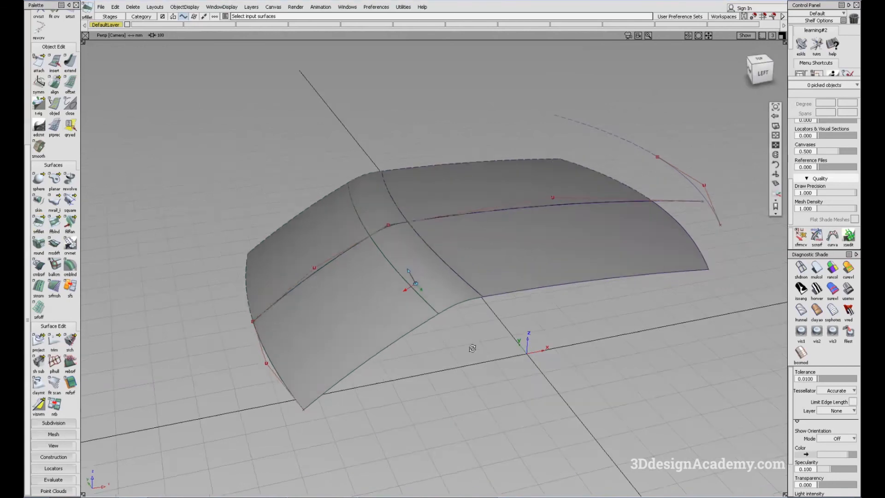
pyautogui.click(411, 259)
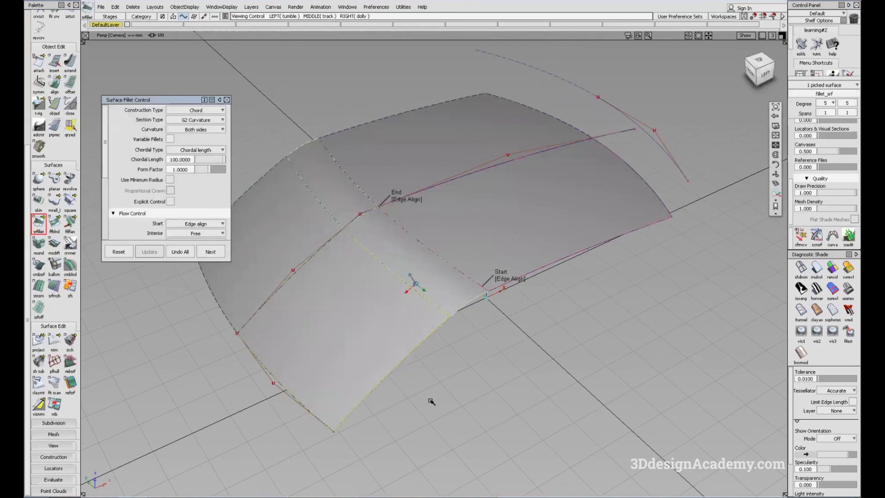
pyautogui.keyDown('alt'); pyautogui.keyDown('shift'); pyautogui.moveTo(431, 401); pyautogui.dragTo(405, 392); pyautogui.keyUp('shift'); pyautogui.keyUp('alt')
pyautogui.click(190, 159)
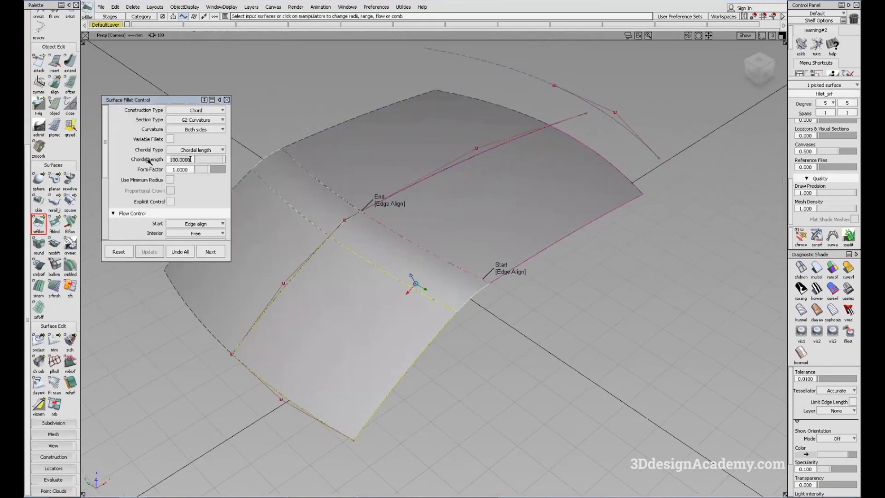
pyautogui.keyDown('alt'); pyautogui.keyDown('shift'); pyautogui.moveTo(524, 217); pyautogui.dragTo(434, 205); pyautogui.keyUp('shift'); pyautogui.keyUp('alt')
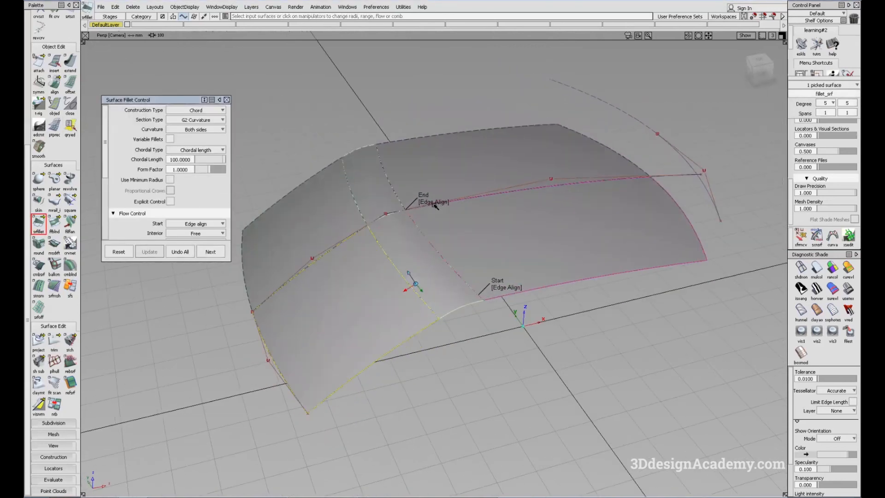
pyautogui.doubleClick(198, 160)
pyautogui.write('3')
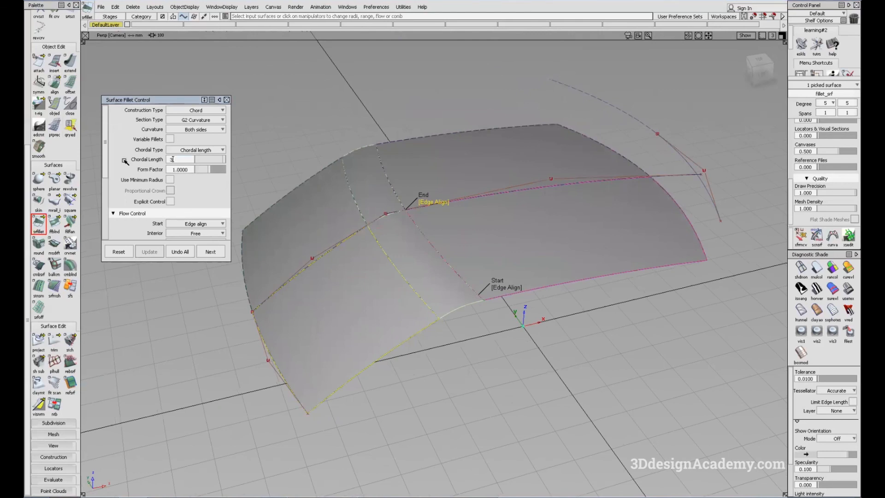
pyautogui.write('00')
pyautogui.press('Return')
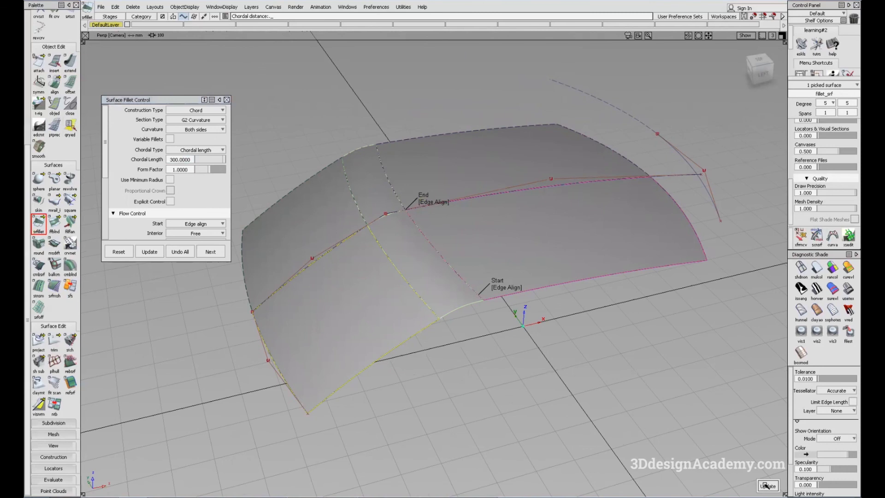
pyautogui.click(765, 486)
pyautogui.keyDown('alt'); pyautogui.keyDown('shift'); pyautogui.moveTo(438, 332); pyautogui.dragTo(357, 293); pyautogui.keyUp('shift'); pyautogui.keyUp('alt')
pyautogui.keyDown('alt'); pyautogui.keyDown('shift'); pyautogui.moveTo(458, 310); pyautogui.dragTo(417, 325); pyautogui.keyUp('shift'); pyautogui.keyUp('alt')
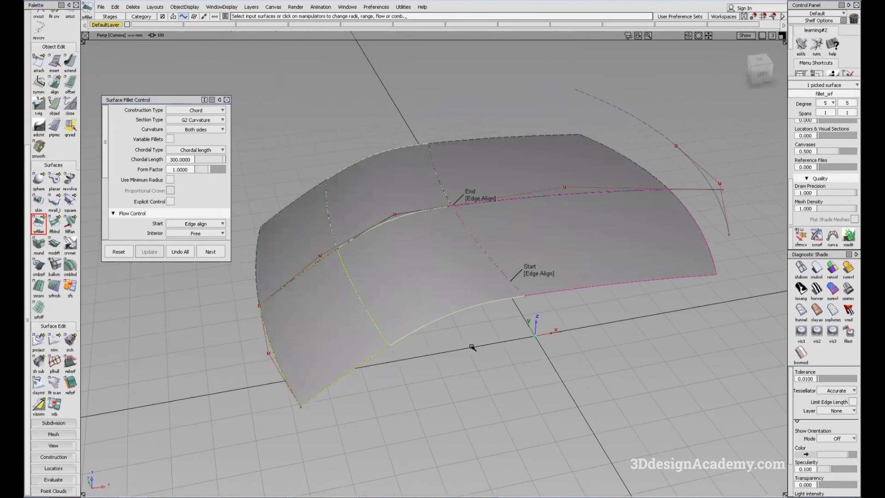
pyautogui.moveTo(488, 386)
pyautogui.keyDown('ctrl'); pyautogui.keyDown('shift'); pyautogui.mouseDown()
pyautogui.moveTo(492, 312)
pyautogui.moveTo(455, 310)
pyautogui.moveTo(498, 305)
pyautogui.mouseUp(); pyautogui.keyUp('shift'); pyautogui.keyUp('ctrl')
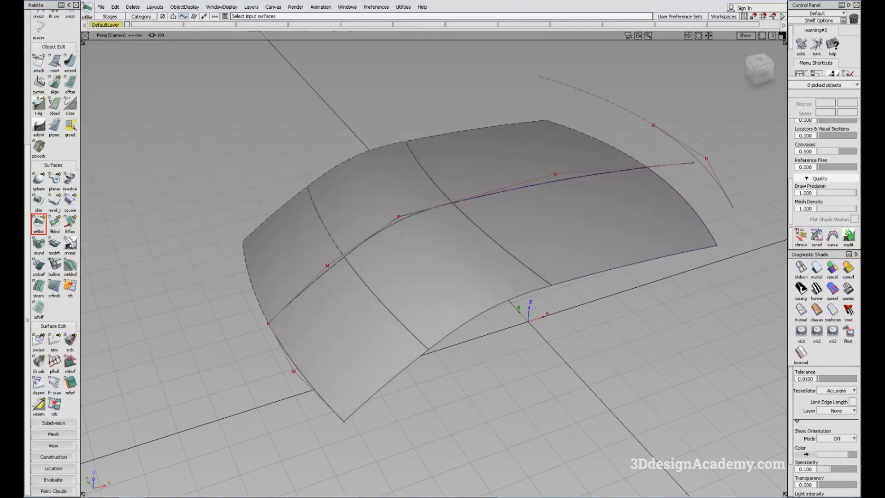
pyautogui.keyDown('alt'); pyautogui.keyDown('shift'); pyautogui.moveTo(480, 259); pyautogui.dragTo(427, 261); pyautogui.keyUp('shift'); pyautogui.keyUp('alt')
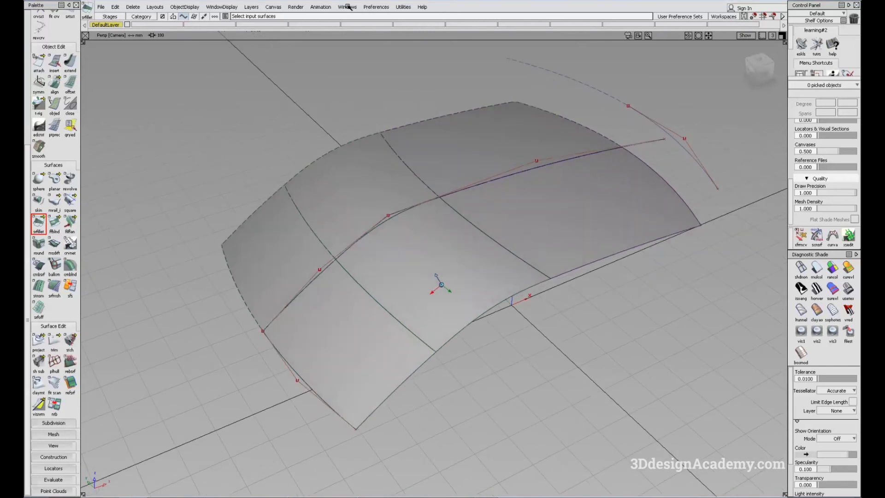